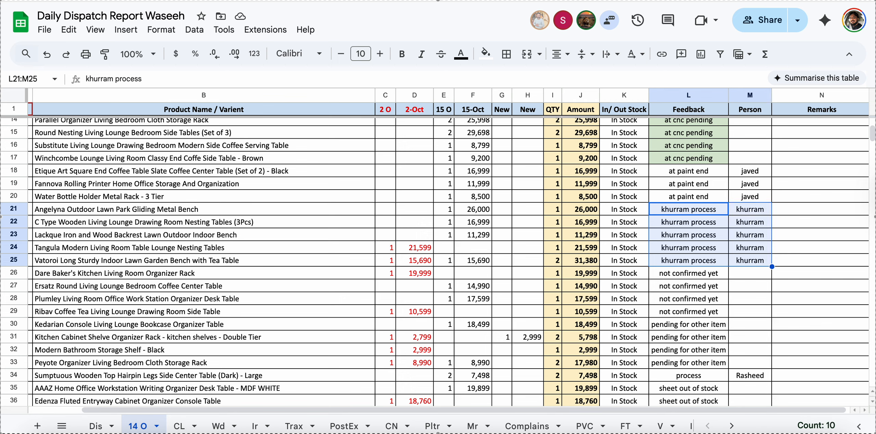
# Select rows 26 to 29, marked "not confirmed yet", across the table to check their total
pyautogui.press('Down')
pyautogui.press('Down')
pyautogui.press('Down')
pyautogui.press('Down')
pyautogui.press('Down')
pyautogui.hotkey('shift', 'space')
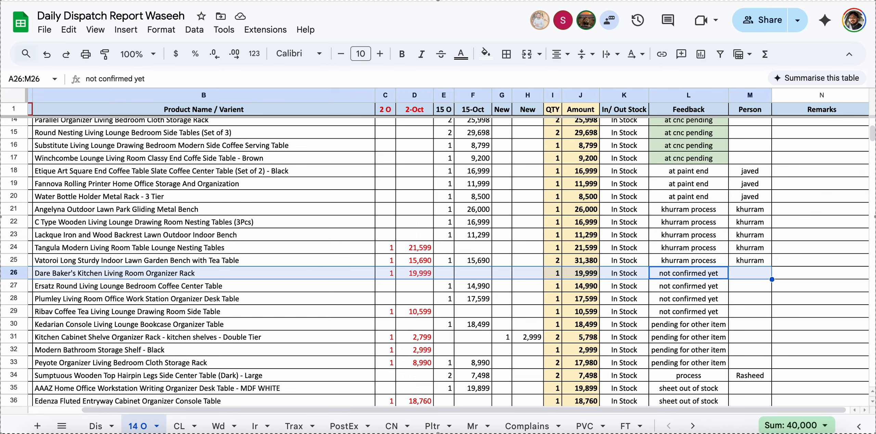
pyautogui.hotkey('shift', 'Down')
pyautogui.hotkey('shift', 'Down')
pyautogui.hotkey('shift', 'Down')
# Review the stock status, product names and feedback of the "not confirmed yet" rows
pyautogui.press('Left')
pyautogui.press('Left')
pyautogui.press('Left')
pyautogui.press('Left')
pyautogui.press('Left')
pyautogui.press('Left')
pyautogui.press('Left')
pyautogui.press('Left')
pyautogui.press('Left')
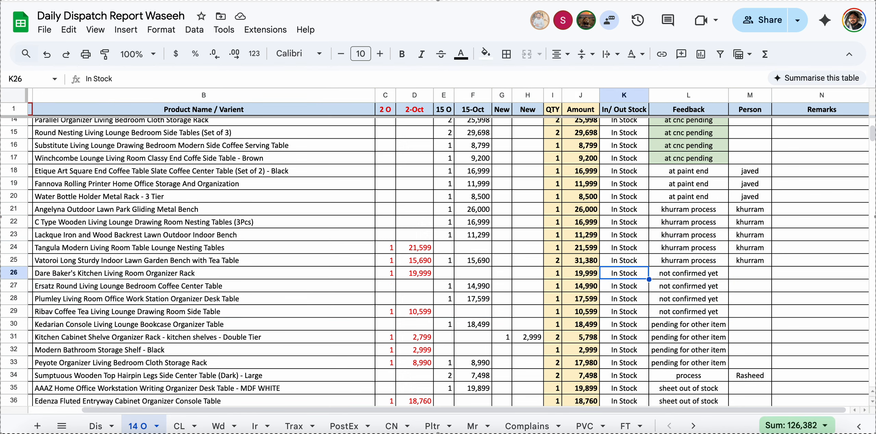
pyautogui.press('Left')
pyautogui.press('Down')
pyautogui.press('Down')
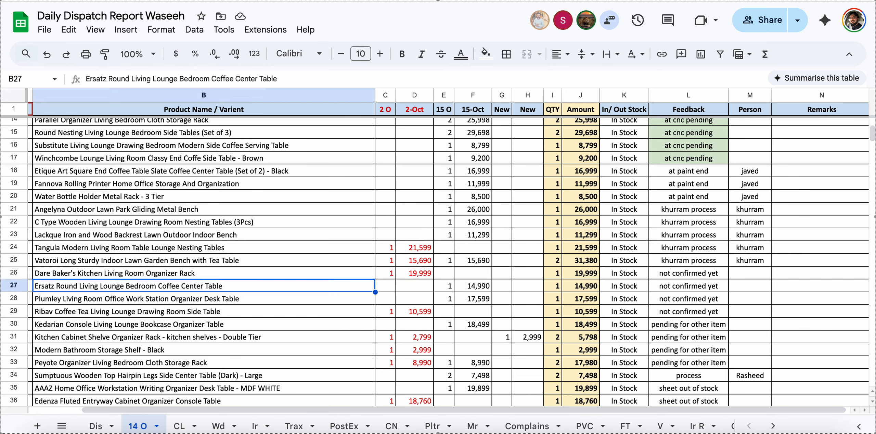
pyautogui.press('Right')
pyautogui.press('Right')
pyautogui.press('Right')
pyautogui.press('Right')
pyautogui.press('Right')
pyautogui.press('Right')
pyautogui.press('Right')
pyautogui.press('Right')
pyautogui.press('Right')
pyautogui.press('Right')
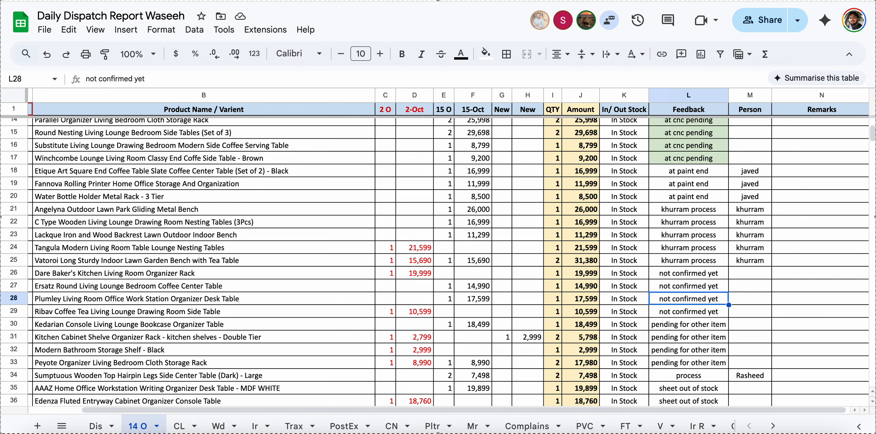
# Fill the "not confirmed yet" feedback cells L26:L29 with yellow
pyautogui.press('Up')
pyautogui.press('Up')
pyautogui.hotkey('shift', 'Down')
pyautogui.hotkey('shift', 'Down')
pyautogui.hotkey('shift', 'Down')
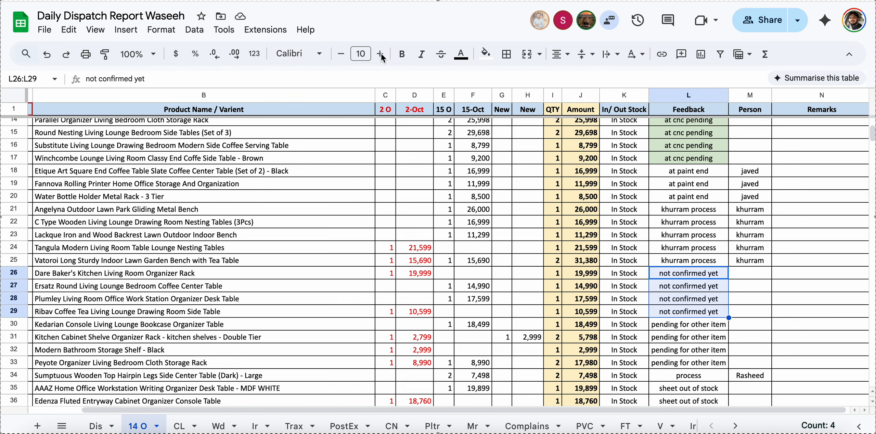
pyautogui.click(485, 54)
pyautogui.click(531, 110)
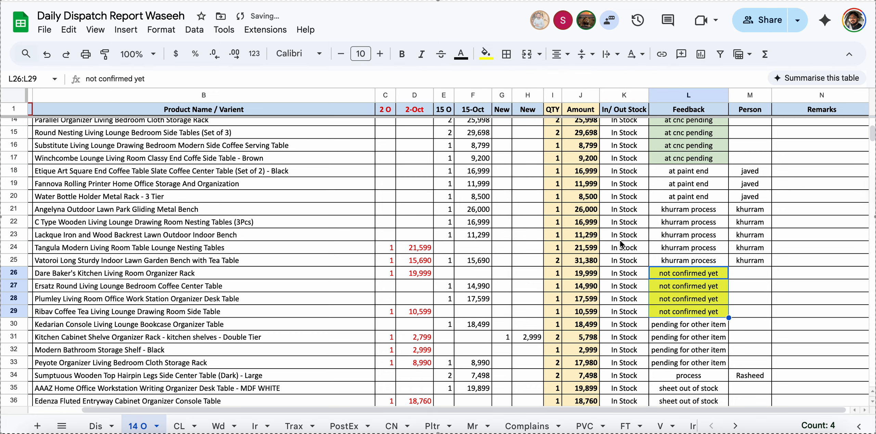
# Fill the "pending for other item" feedback cells L30:L33 with light green
pyautogui.scroll(-4, 620, 240)
pyautogui.click(717, 195)
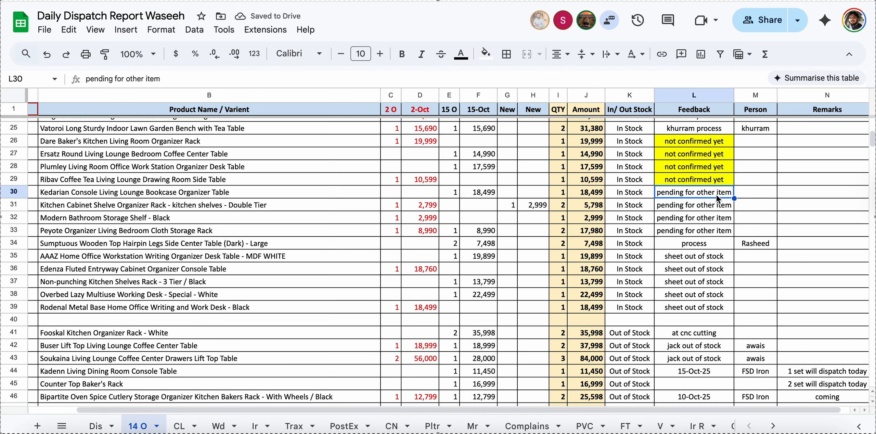
pyautogui.hotkey('shift', 'Down')
pyautogui.hotkey('shift', 'Down')
pyautogui.hotkey('shift', 'Down')
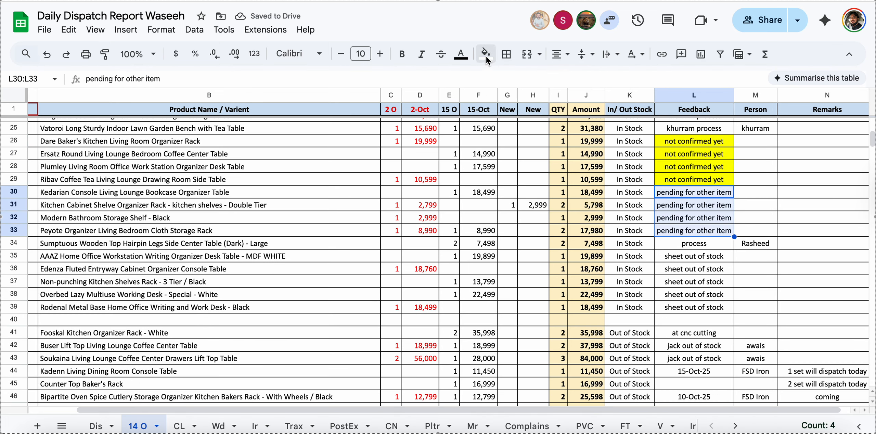
pyautogui.click(486, 54)
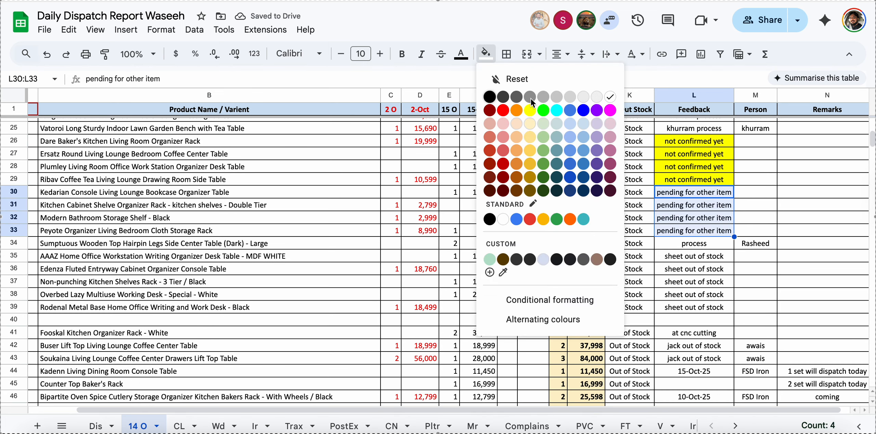
pyautogui.click(542, 123)
# Fill the "sheet out of stock" feedback cells L35:L39 with orange
pyautogui.press('Down')
pyautogui.press('Down')
pyautogui.press('Down')
pyautogui.press('Down')
pyautogui.press('Down')
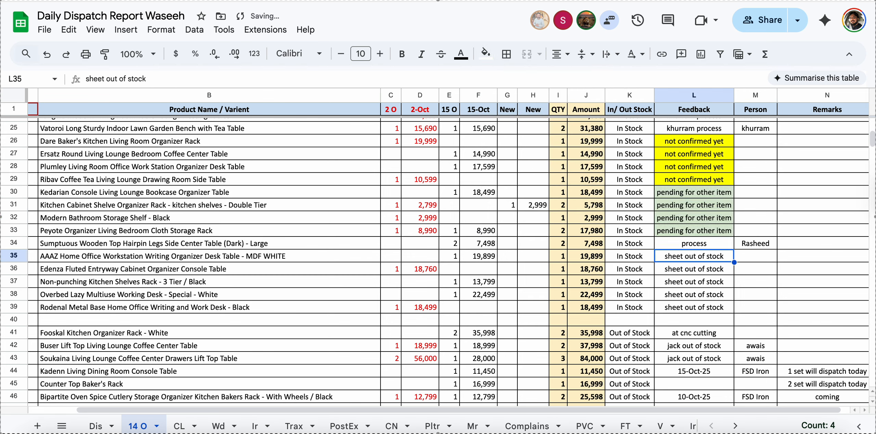
pyautogui.press('Up')
pyautogui.hotkey('shift', 'space')
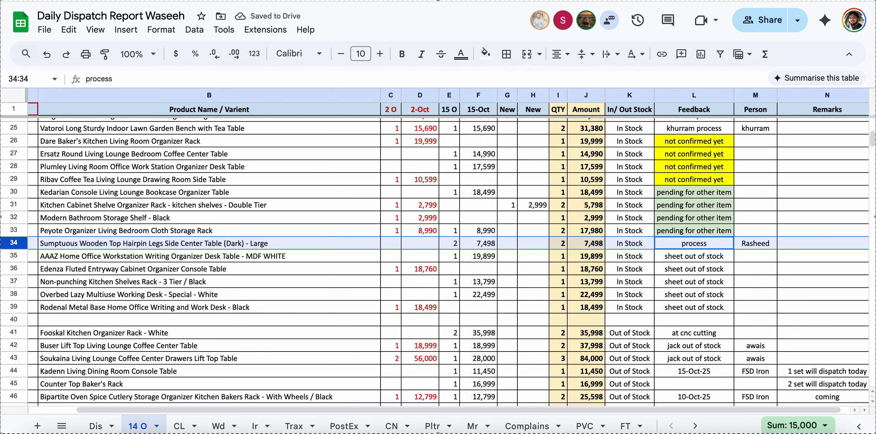
pyautogui.press('Down')
pyautogui.hotkey('ctrl', 'shift', 'Down')
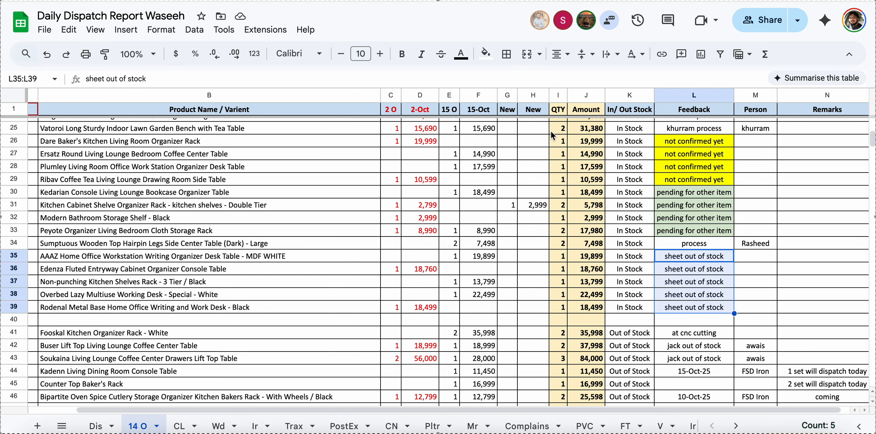
pyautogui.click(486, 54)
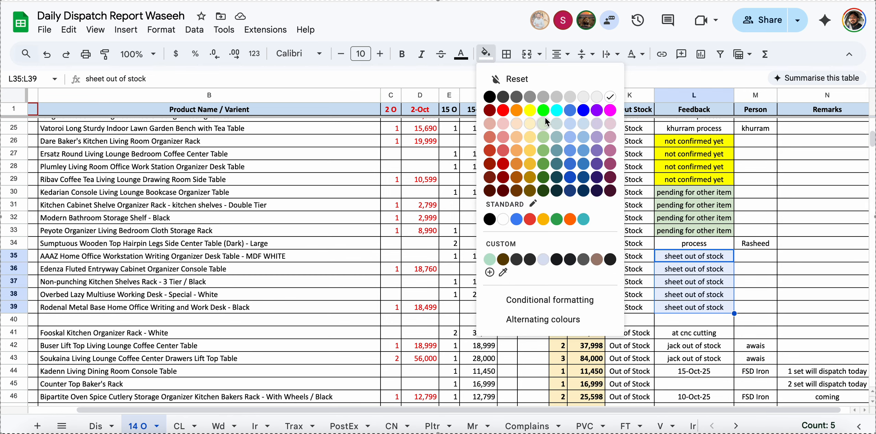
pyautogui.click(517, 111)
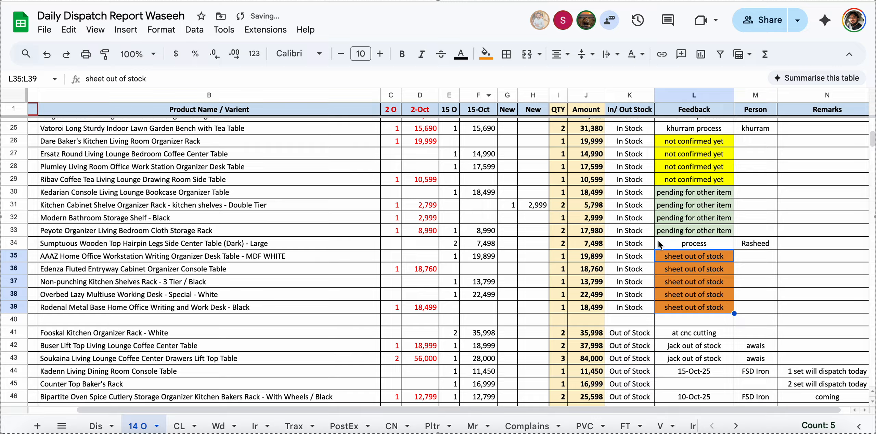
# Review the in-stock rows from the "sheet out of stock" items back up to the rows due for dispatch
pyautogui.scroll(-2, 693, 231)
pyautogui.press('Right')
pyautogui.click(681, 214)
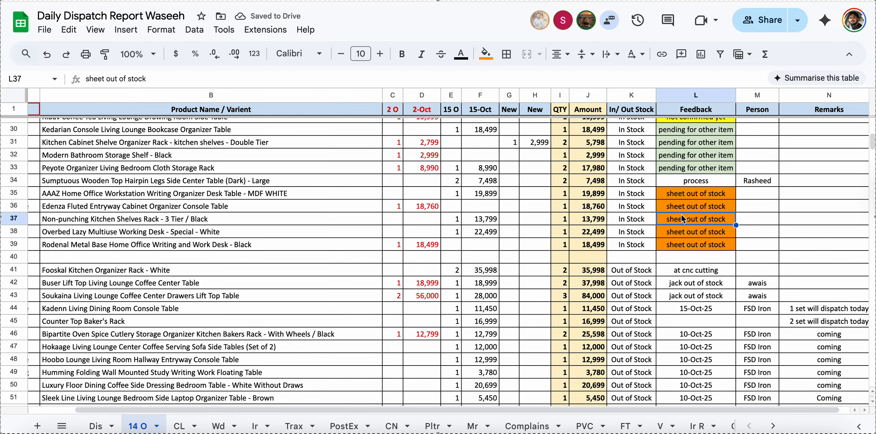
pyautogui.press('Up')
pyautogui.press('Up')
pyautogui.press('Left')
pyautogui.hotkey('ctrl', 'Up')
pyautogui.press('Left')
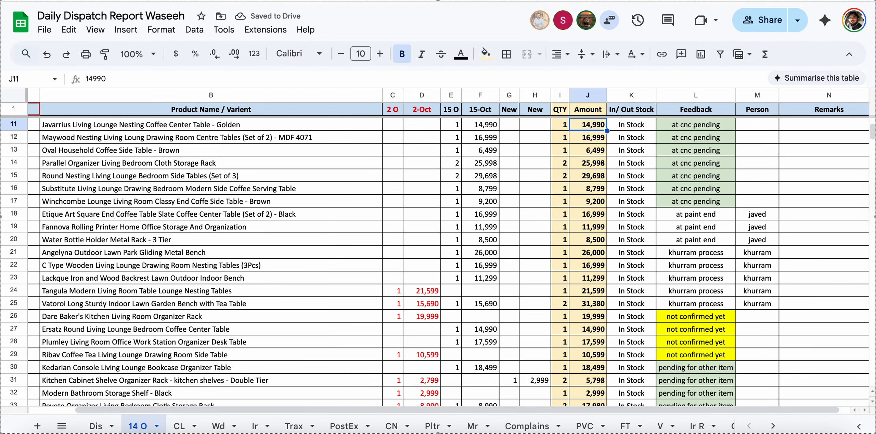
pyautogui.press('Up')
pyautogui.press('Up')
pyautogui.hotkey('ctrl', 'Up')
pyautogui.press('Down')
pyautogui.press('Down')
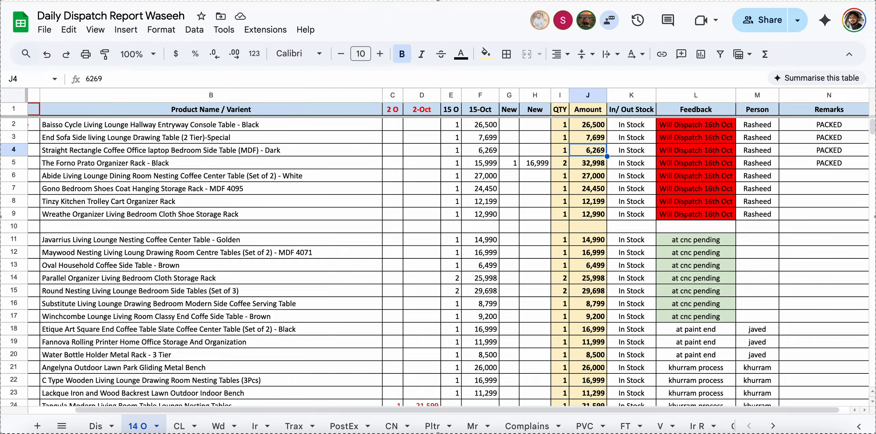
# Select the amounts of the pending in-stock items, J11:J39, to read their total
pyautogui.hotkey('ctrl', 'Down')
pyautogui.hotkey('ctrl', 'Down')
pyautogui.hotkey('ctrl', 'shift', 'Down')
pyautogui.scroll(-10, 438, 265)
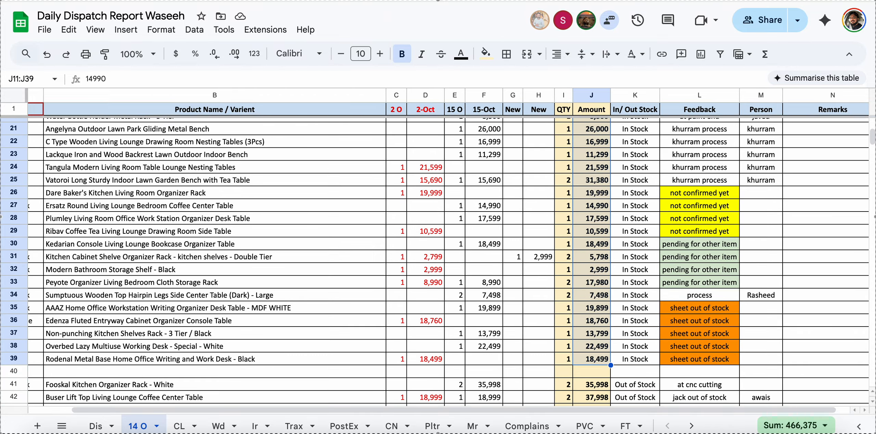
pyautogui.scroll(-2, 438, 266)
pyautogui.scroll(2, 438, 266)
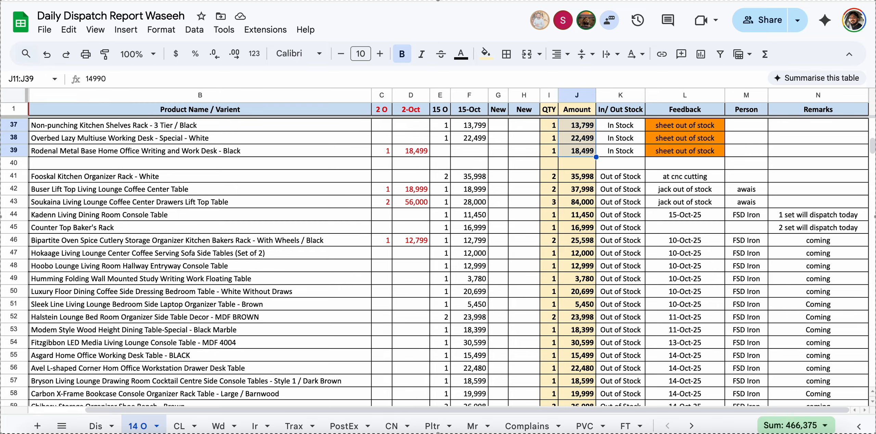
# Examine the out-of-stock items from row 41 down, including their vendors, feedback and dispatch remarks
pyautogui.scroll(-2, 438, 265)
pyautogui.hscroll(-2, 438, 265)
pyautogui.scroll(-1, 438, 266)
pyautogui.hscroll(-1, 438, 265)
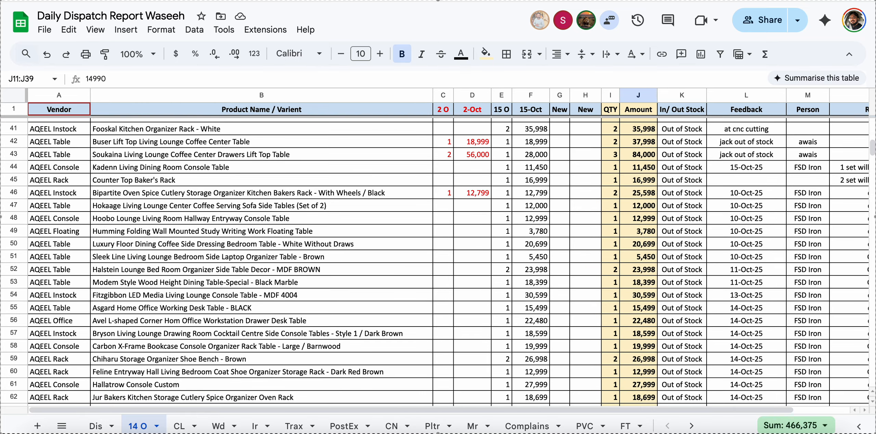
pyautogui.scroll(1, 438, 265)
pyautogui.hscroll(1, 438, 265)
pyautogui.click(690, 241)
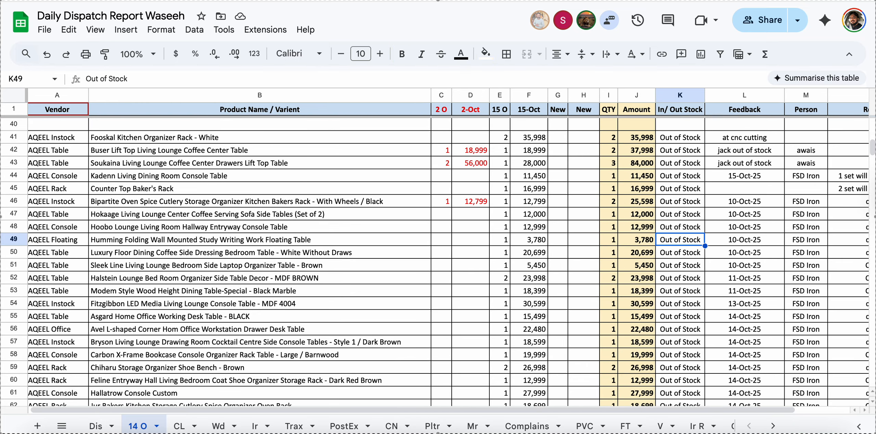
pyautogui.press('Right')
pyautogui.press('Right')
pyautogui.press('Right')
pyautogui.press('Left')
pyautogui.press('Right')
pyautogui.press('Up')
pyautogui.press('Up')
pyautogui.press('Up')
pyautogui.press('Up')
pyautogui.press('Up')
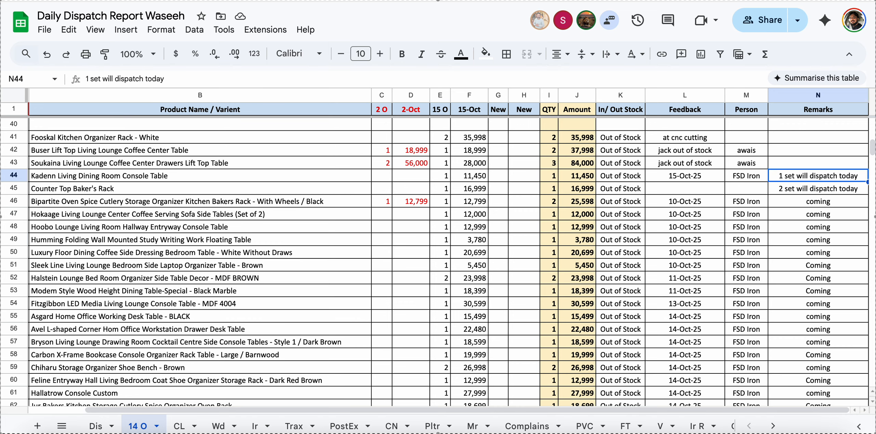
# Select the amounts of the out-of-stock items marked as coming, J46:J79, to read their total
pyautogui.press('Down')
pyautogui.press('Down')
pyautogui.press('Left')
pyautogui.press('Left')
pyautogui.press('Left')
pyautogui.press('Left')
pyautogui.hotkey('ctrl', 'shift', 'Down')
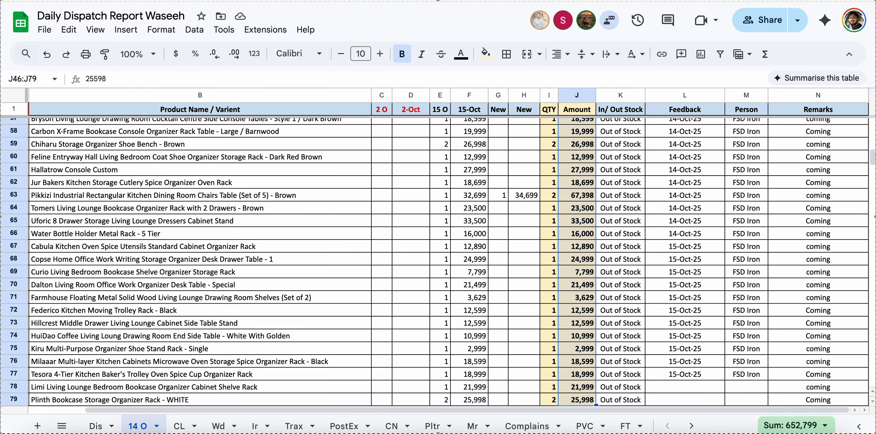
# Fill the empty feedback and person cells L78:M79 with yellow
pyautogui.scroll(-3, 434, 262)
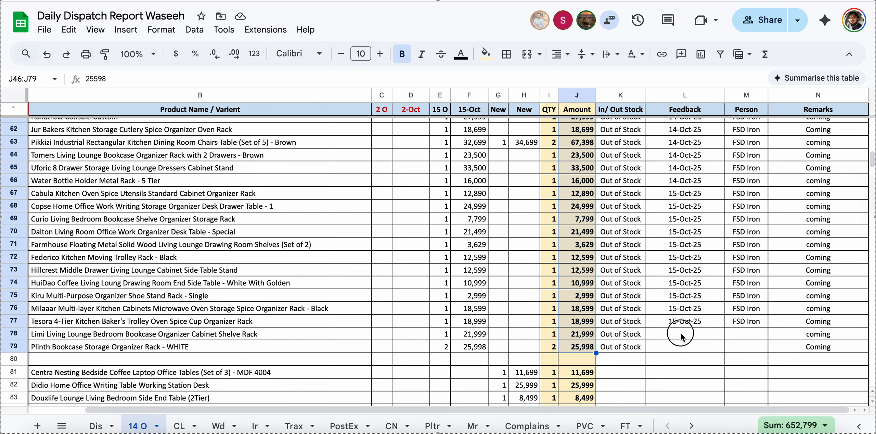
pyautogui.moveTo(681, 336); pyautogui.dragTo(746, 346)
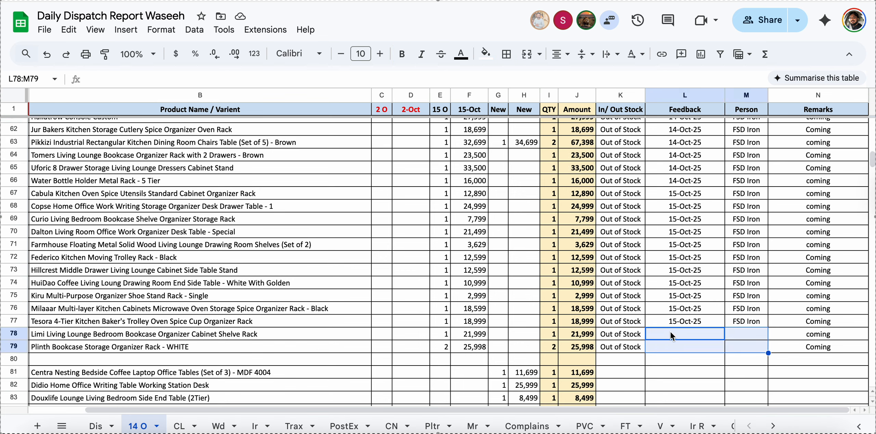
pyautogui.click(487, 56)
pyautogui.click(527, 115)
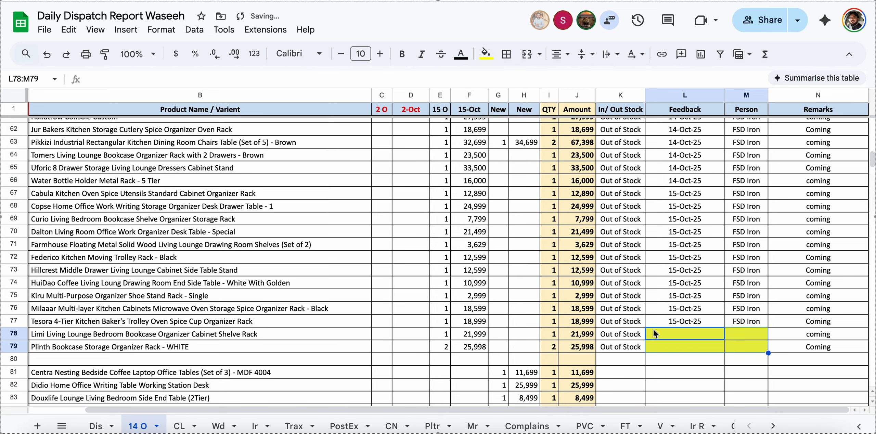
# Review the remarks and feedback dates of the out-of-stock items in rows 46 to 79
pyautogui.click(802, 337)
pyautogui.press('Left')
pyautogui.press('Left')
pyautogui.press('Left')
pyautogui.press('Left')
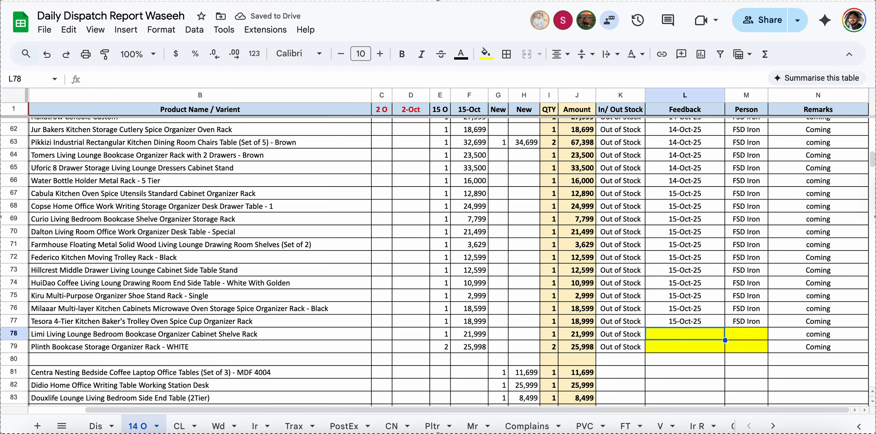
pyautogui.press('Right')
pyautogui.press('Right')
pyautogui.press('Up')
pyautogui.press('Up')
pyautogui.press('super+Up')
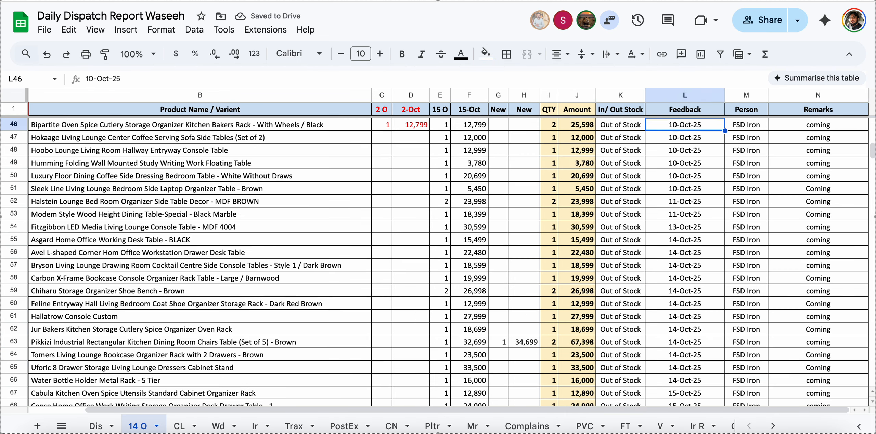
pyautogui.press('Down')
pyautogui.press('Down')
pyautogui.press('Left')
# Fill the empty stock status cells K81:K93 of the new items with yellow
pyautogui.press('super+Down')
pyautogui.press('Down')
pyautogui.press('Down')
pyautogui.press('Down')
pyautogui.press('Left')
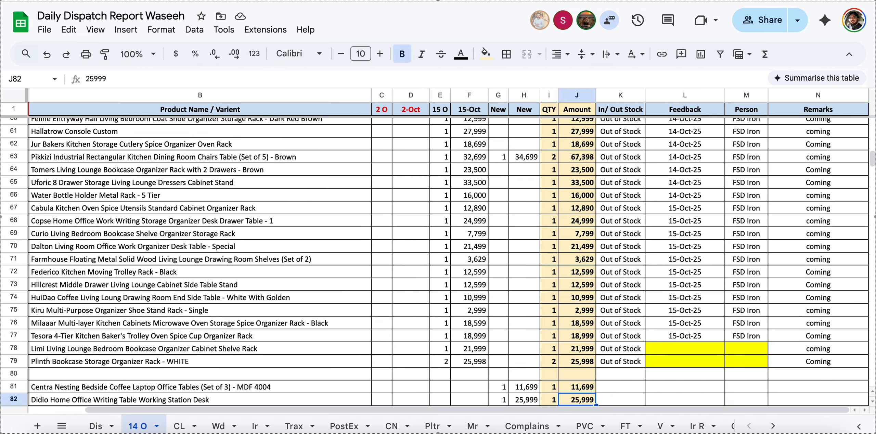
pyautogui.press('super+Down')
pyautogui.press('Up')
pyautogui.press('super+Up')
pyautogui.press('Right')
pyautogui.press('shift+super+Down')
pyautogui.hotkey('shift', 'Up')
pyautogui.hotkey('shift', 'Up')
pyautogui.hotkey('shift', 'Up')
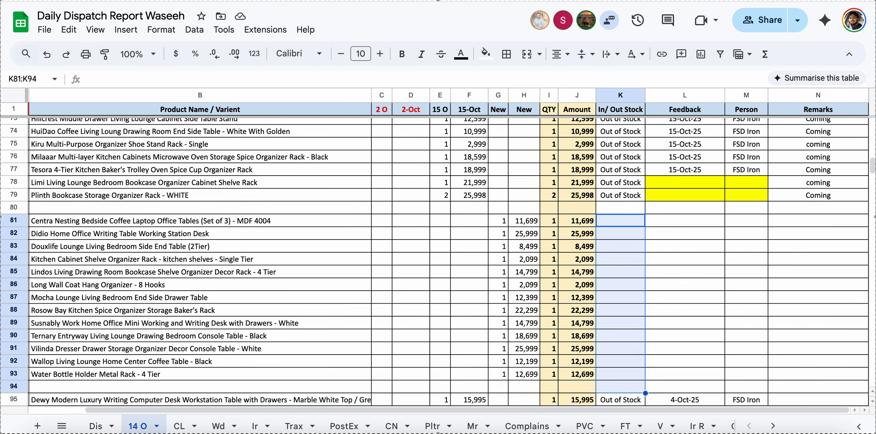
pyautogui.hotkey('shift', 'Down')
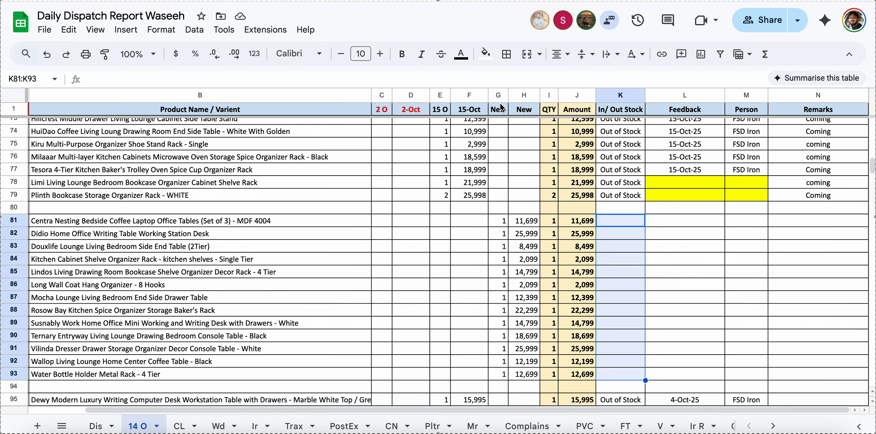
pyautogui.click(484, 54)
pyautogui.click(532, 103)
pyautogui.click(627, 263)
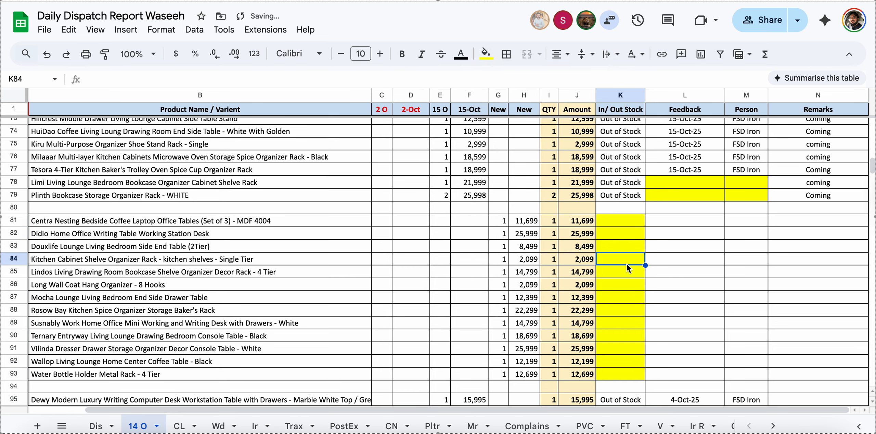
# Examine the stock status and feedback dates of the next block of out-of-stock items, starting at row 95
pyautogui.press('Left')
pyautogui.press('super+Up')
pyautogui.press('super+Down')
pyautogui.press('super+Down')
pyautogui.press('super+Down')
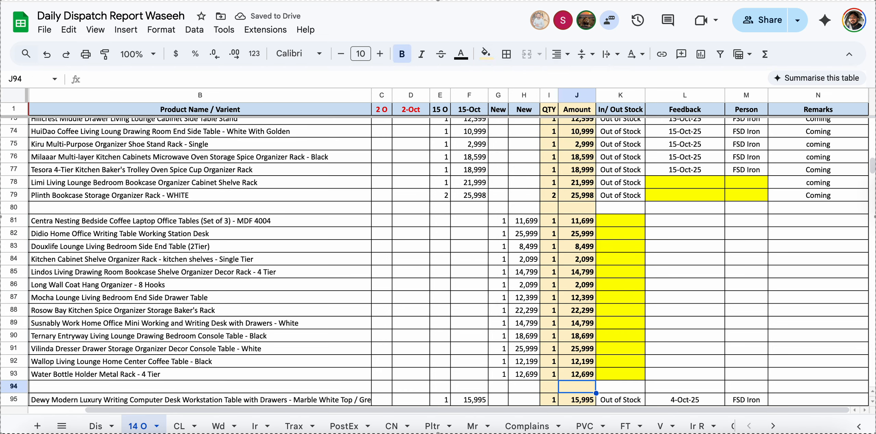
pyautogui.press('super+Up')
pyautogui.press('Right')
pyautogui.press('Right')
pyautogui.press('Left')
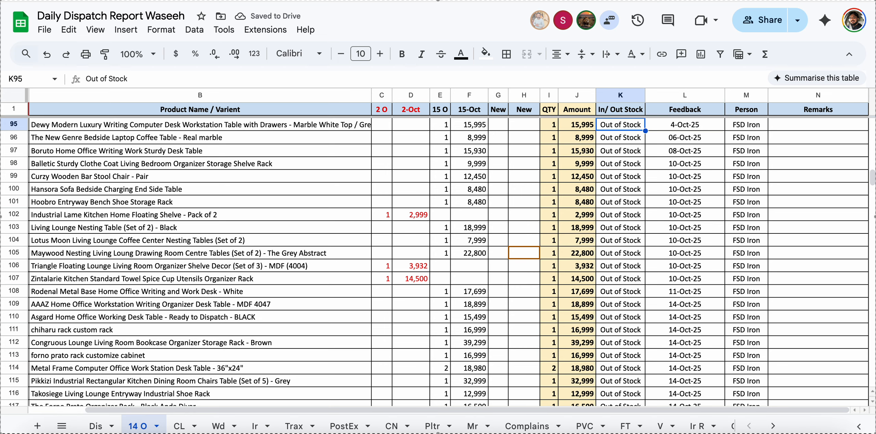
pyautogui.press('Right')
pyautogui.press('Up')
pyautogui.press('Down')
pyautogui.press('Left')
pyautogui.press('Right')
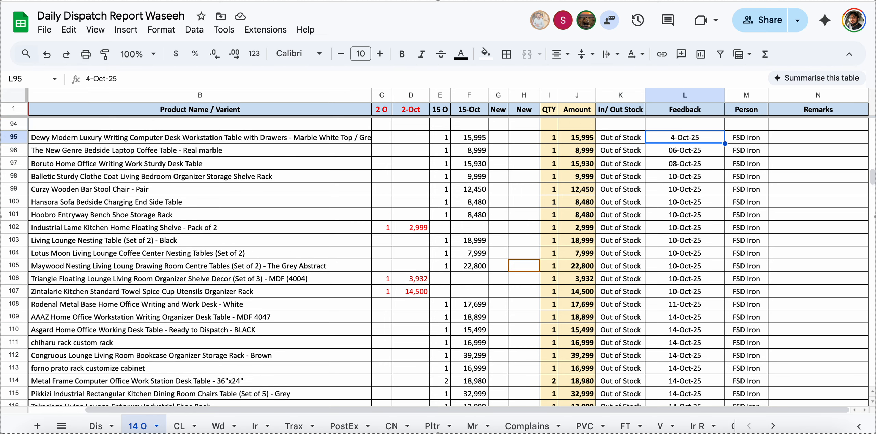
# Examine the feedback dates and stock status down to the last dated out-of-stock item in row 133
pyautogui.press('Left')
pyautogui.press('Right')
pyautogui.press('super+Down')
pyautogui.press('Left')
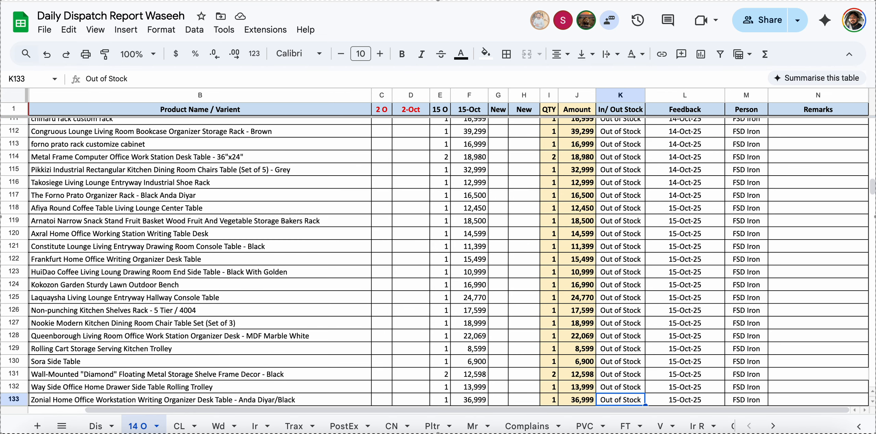
pyautogui.press('super+Up')
# Locate the first item with a 2-Oct entry in the out-of-stock block and select its row 102
pyautogui.press('Down')
pyautogui.press('Left')
pyautogui.press('Left')
pyautogui.press('Left')
pyautogui.press('Left')
pyautogui.press('Down')
pyautogui.press('Down')
pyautogui.press('Down')
pyautogui.press('Down')
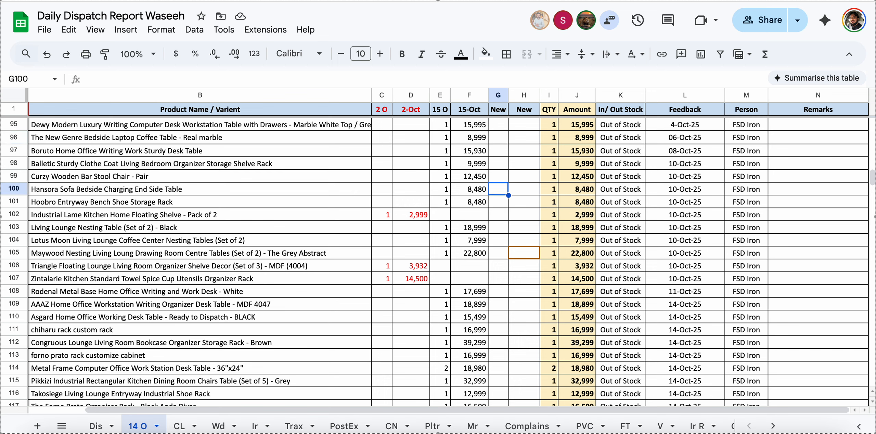
pyautogui.press('Down')
pyautogui.press('Left')
pyautogui.press('Left')
pyautogui.press('Left')
pyautogui.press('Down')
pyautogui.hotkey('shift', 'space')
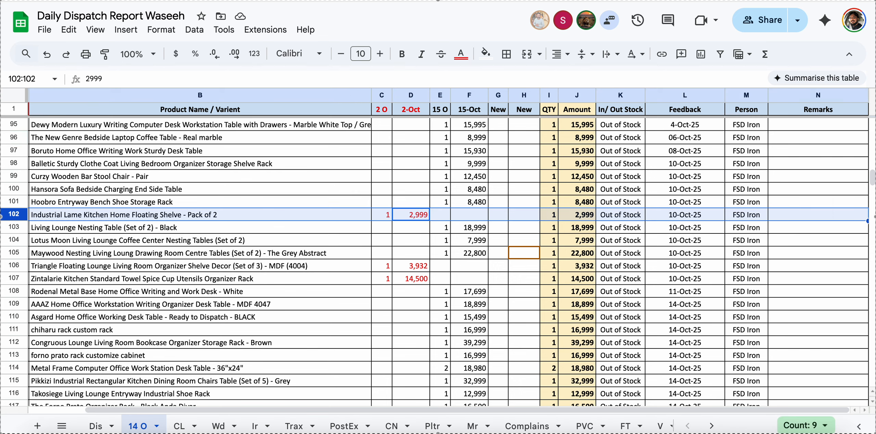
# Move rows 106:107, the Triangle floating shelf and the Zintalarie rack, directly below row 102
pyautogui.click(428, 266)
pyautogui.hotkey('shift', 'space')
pyautogui.hotkey('shift', 'Down')
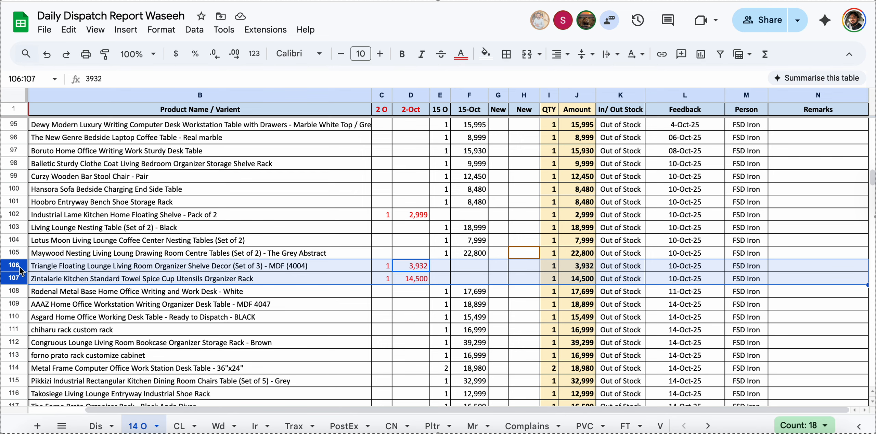
pyautogui.click(71, 278)
pyautogui.press('Up')
pyautogui.hotkey('shift', 'space')
pyautogui.hotkey('shift', 'Down')
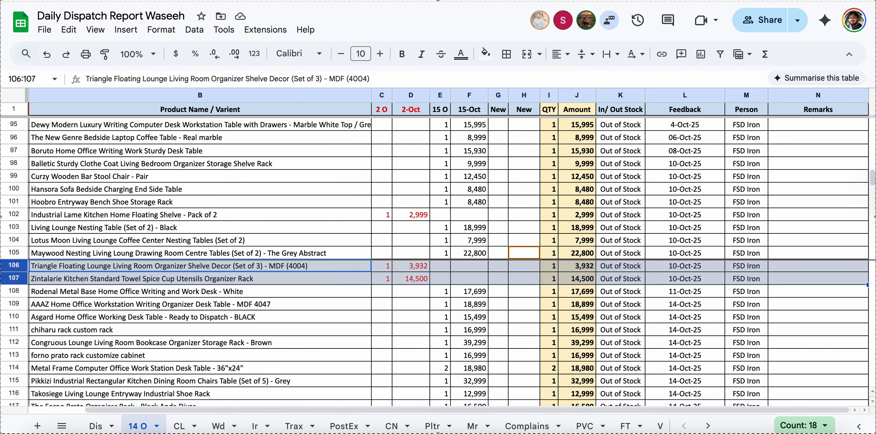
pyautogui.hscroll(-3, 183, 277)
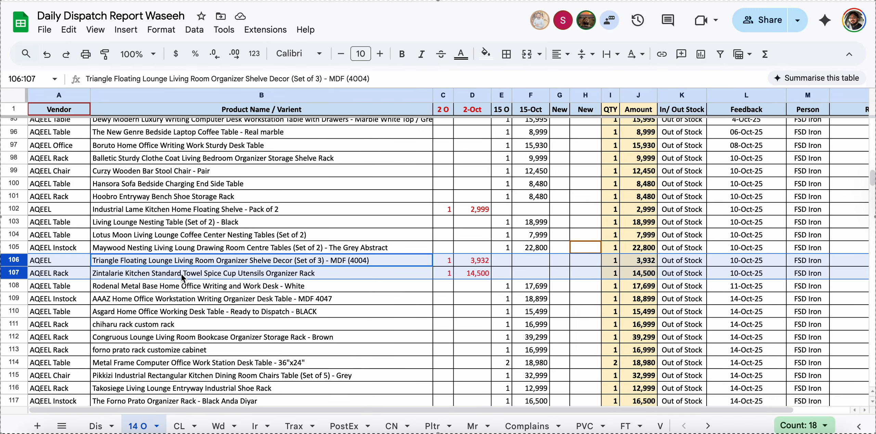
pyautogui.click(96, 274)
pyautogui.press('Right')
pyautogui.press('Up')
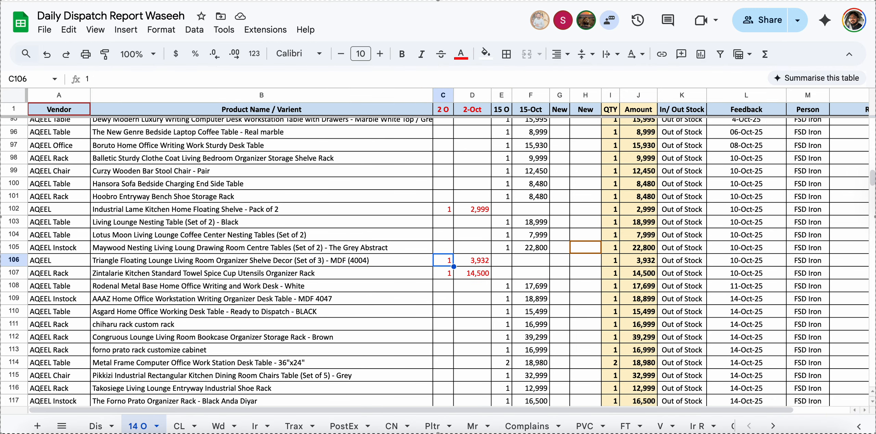
pyautogui.hotkey('shift', 'space')
pyautogui.hotkey('shift', 'Down')
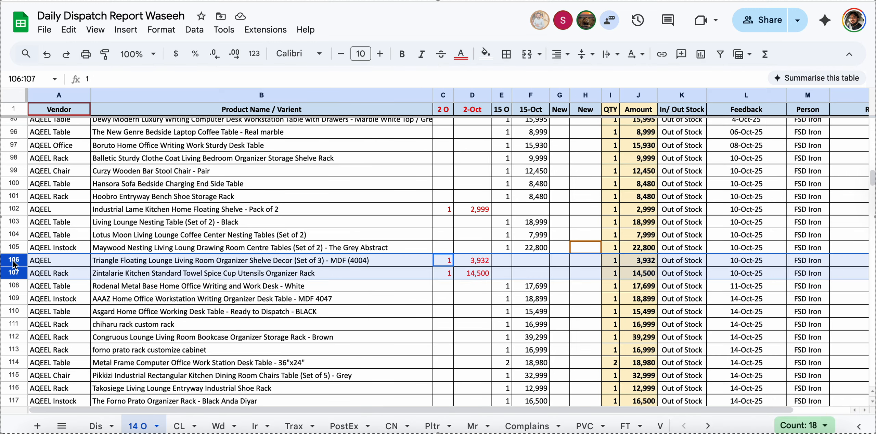
pyautogui.moveTo(14, 264); pyautogui.dragTo(14, 225)
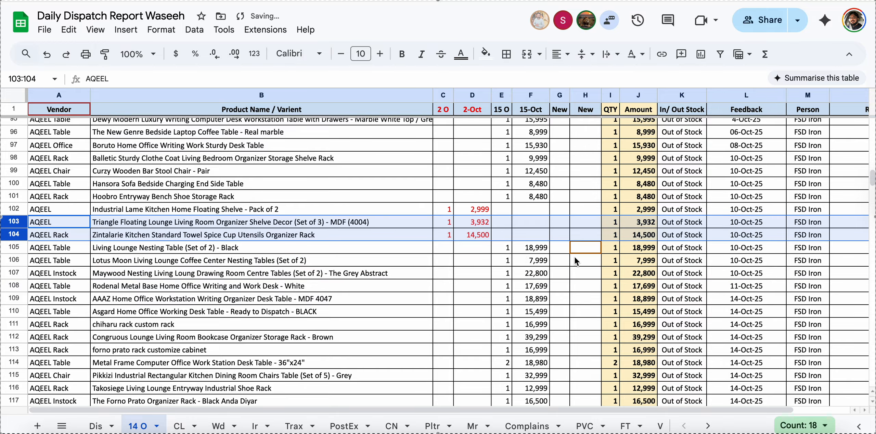
# Check the grouped 2-Oct items in rows 102:104 against the rest of the out-of-stock block
pyautogui.press('Up')
pyautogui.hotkey('shift', 'space')
pyautogui.hotkey('shift', 'Down')
pyautogui.hotkey('shift', 'Down')
pyautogui.scroll(-1, 577, 262)
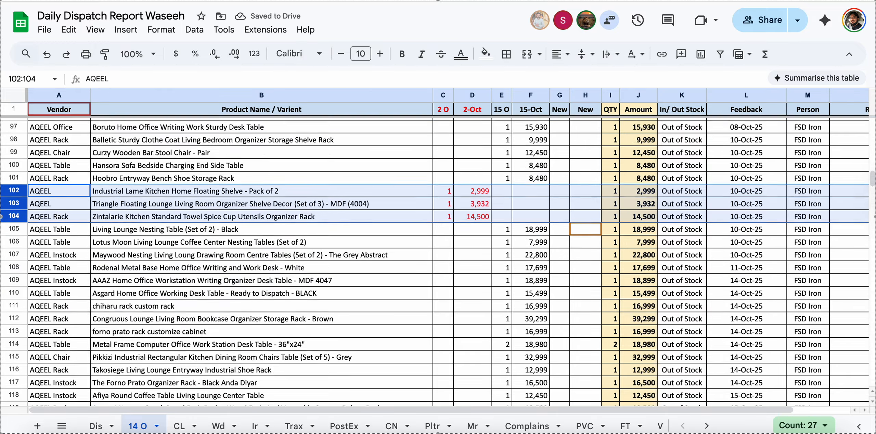
pyautogui.scroll(-6, 438, 262)
pyautogui.scroll(9, 439, 262)
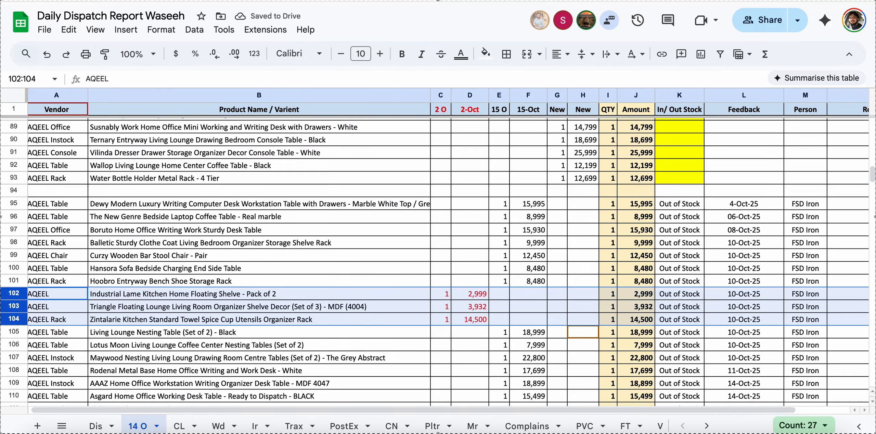
# Move the three 2-Oct items in rows 102:104 to the start of their block at row 95
pyautogui.click(733, 319)
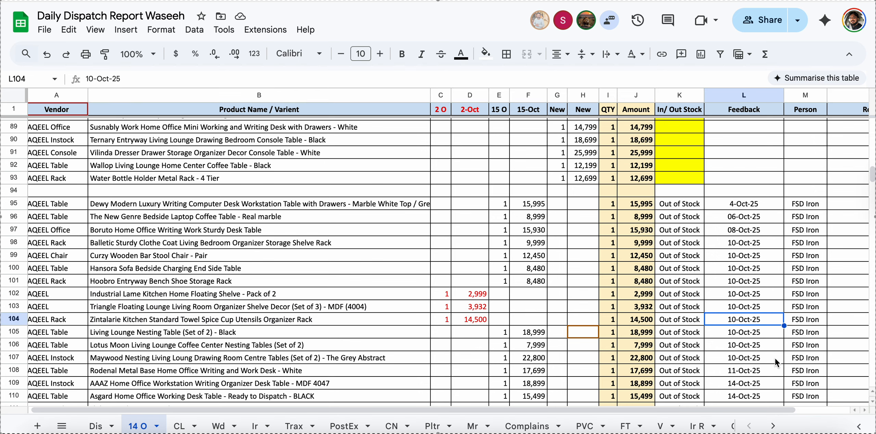
pyautogui.press('Up')
pyautogui.press('Up')
pyautogui.press('Left')
pyautogui.press('Left')
pyautogui.press('Left')
pyautogui.press('Left')
pyautogui.press('Left')
pyautogui.press('Left')
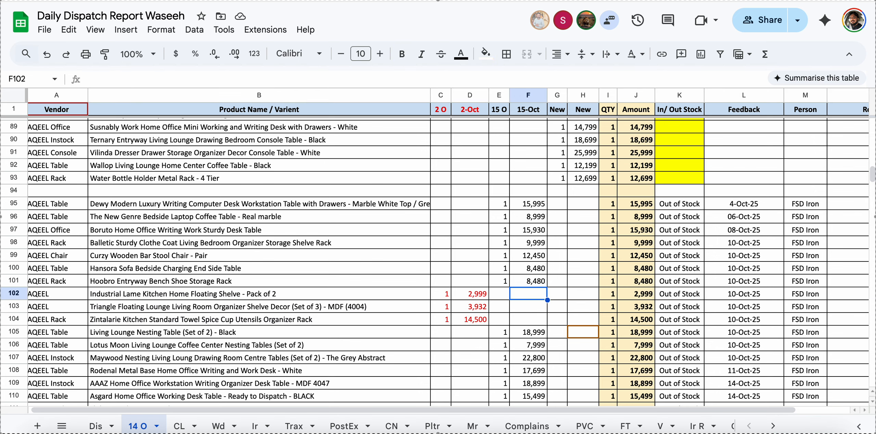
pyautogui.press('Left')
pyautogui.press('Left')
pyautogui.hotkey('shift', 'space')
pyautogui.hotkey('shift', 'Down')
pyautogui.hotkey('shift', 'Down')
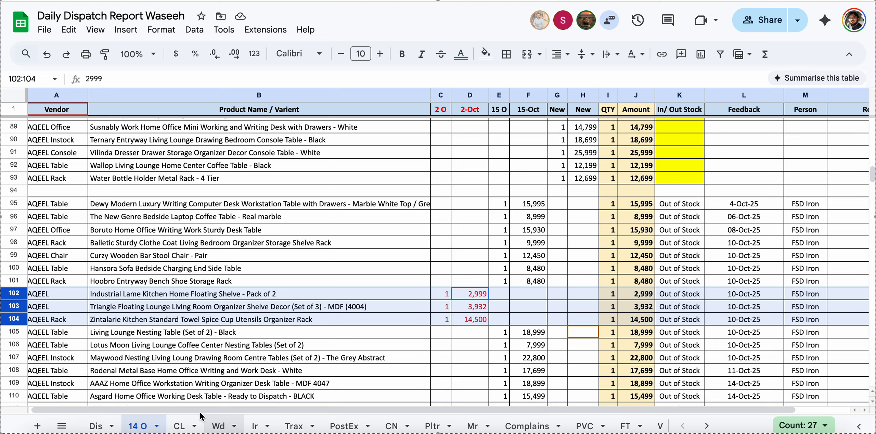
pyautogui.moveTo(18, 295); pyautogui.dragTo(7, 207)
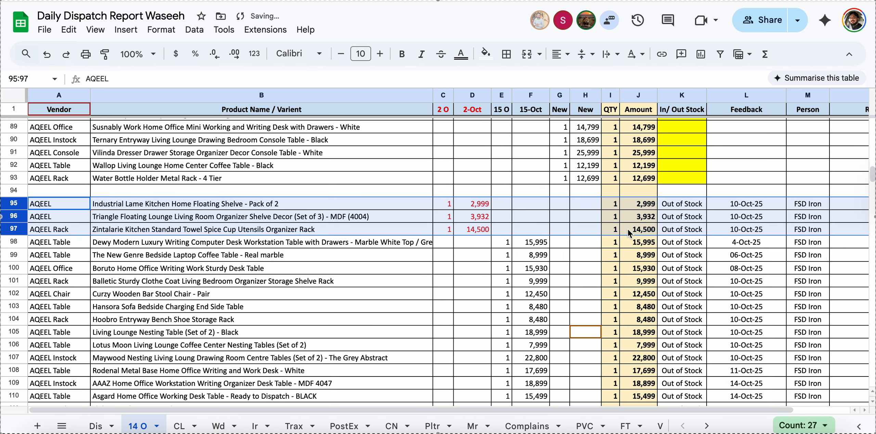
# Total the amounts of the whole out-of-stock block in J95:J151
pyautogui.click(643, 245)
pyautogui.hotkey('ctrl', 'shift', 'Down')
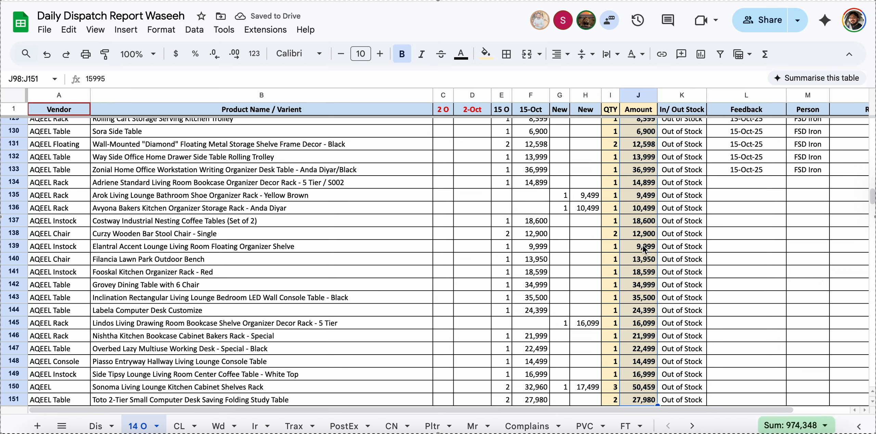
pyautogui.hotkey('ctrl', 'Up')
pyautogui.hotkey('ctrl', 'shift', 'Down')
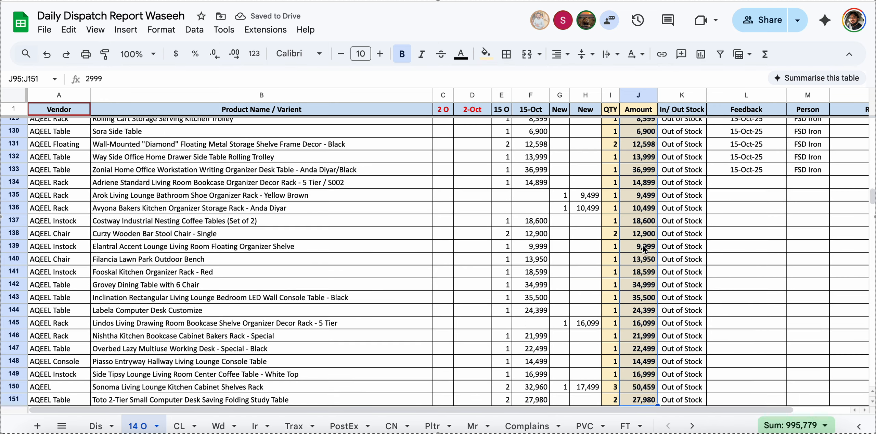
pyautogui.scroll(-1, 642, 245)
pyautogui.scroll(-2, 642, 248)
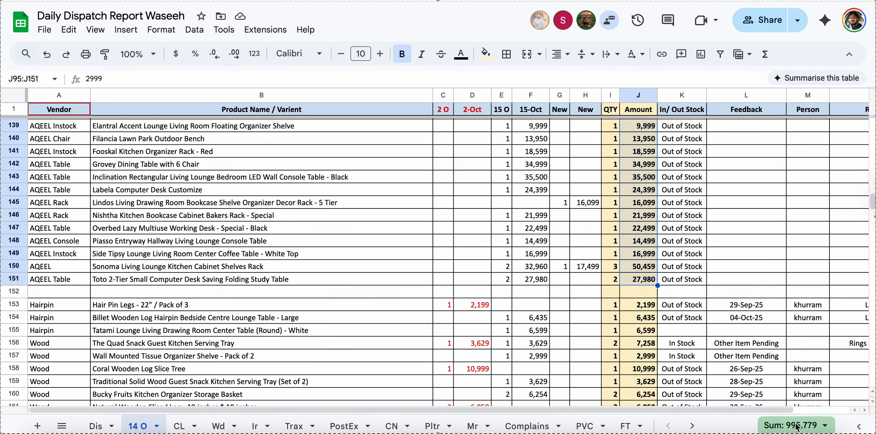
# Fill the empty feedback cells L134:L151 of the out-of-stock items with yellow
pyautogui.scroll(4, 707, 236)
pyautogui.click(698, 229)
pyautogui.press('Right')
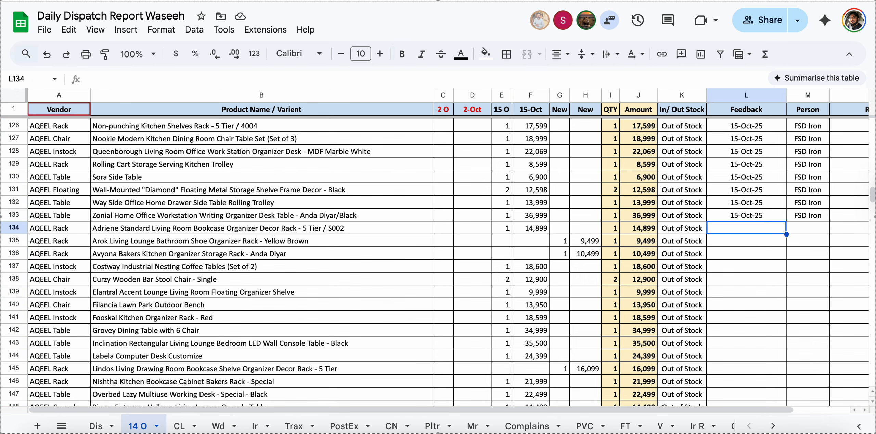
pyautogui.hotkey('ctrl', 'shift', 'Down')
pyautogui.hotkey('shift', 'Up')
pyautogui.hotkey('shift', 'Up')
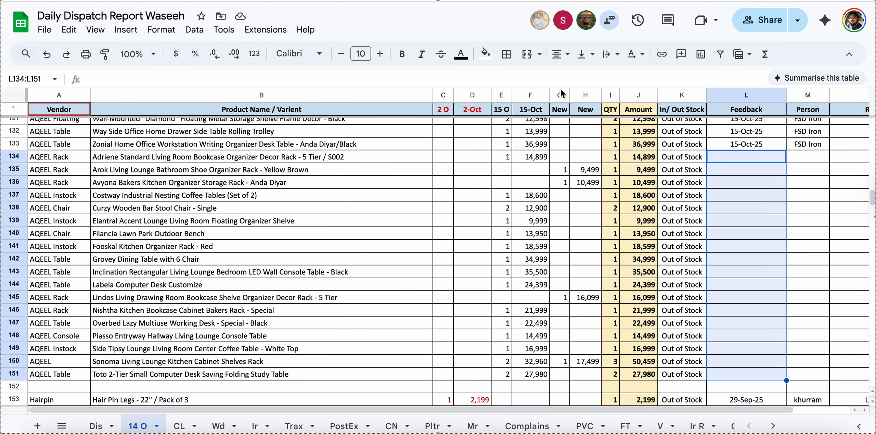
pyautogui.click(495, 56)
pyautogui.click(529, 109)
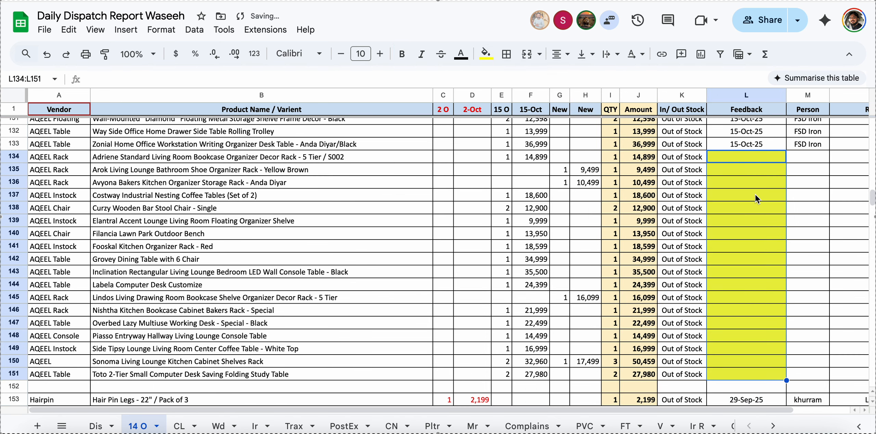
# Total the amounts of the out-of-stock items without feedback in J134:J151
pyautogui.click(646, 157)
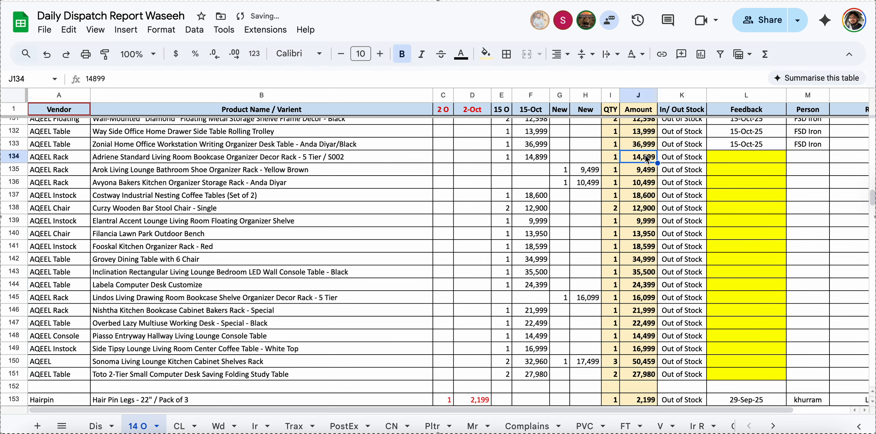
pyautogui.hotkey('ctrl', 'shift', 'Down')
pyautogui.press('Down')
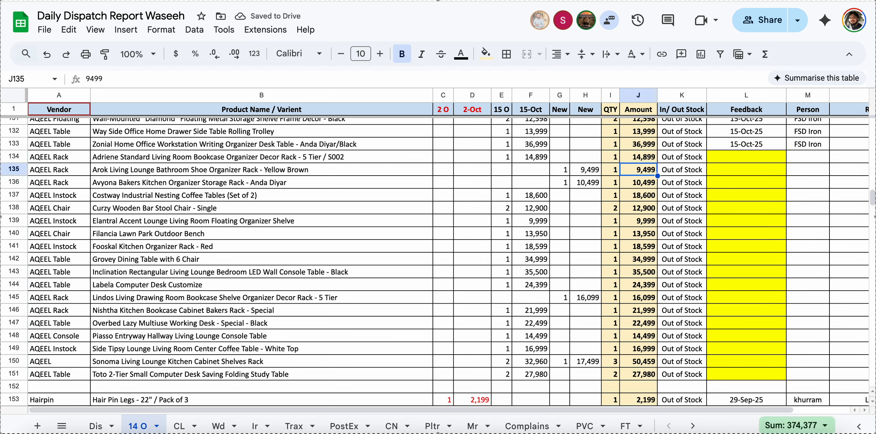
# Review the feedback dates from row 133 up to the start of the block to check their order
pyautogui.press('Right')
pyautogui.press('Right')
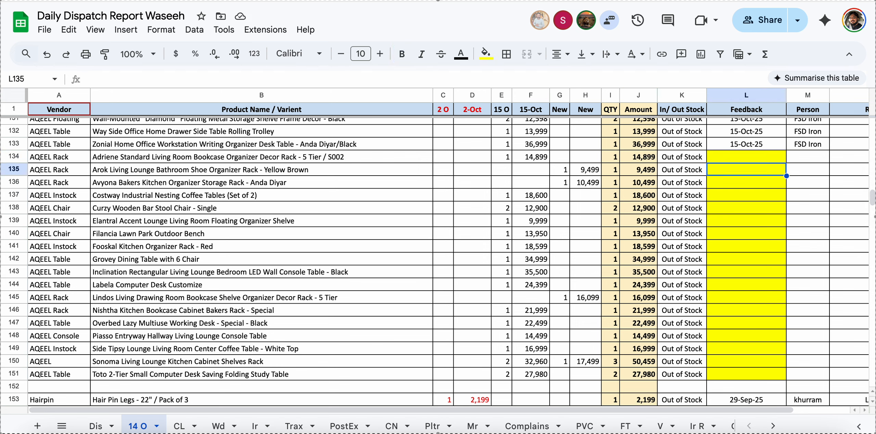
pyautogui.press('Up')
pyautogui.press('Up')
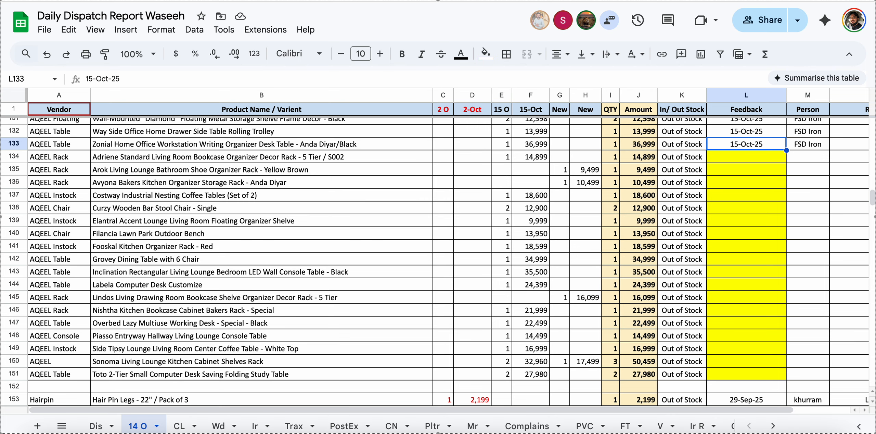
pyautogui.hotkey('ctrl', 'Up')
pyautogui.press('Down')
pyautogui.press('Down')
pyautogui.press('Down')
pyautogui.press('Down')
pyautogui.press('Down')
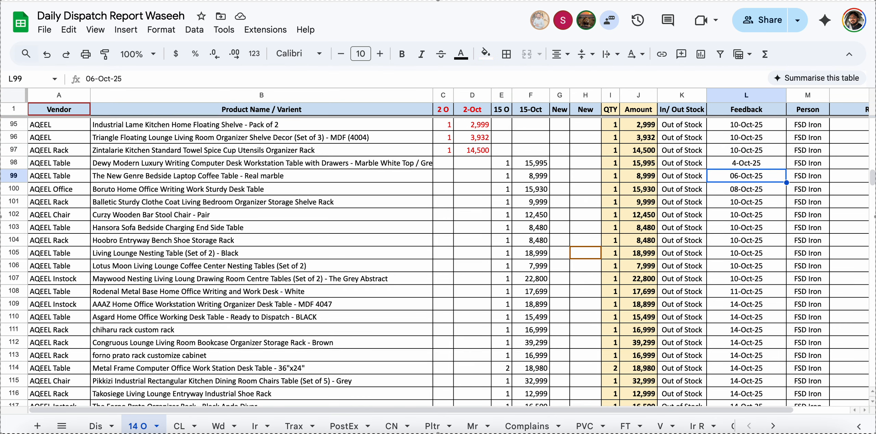
pyautogui.press('Up')
pyautogui.press('Up')
pyautogui.press('Up')
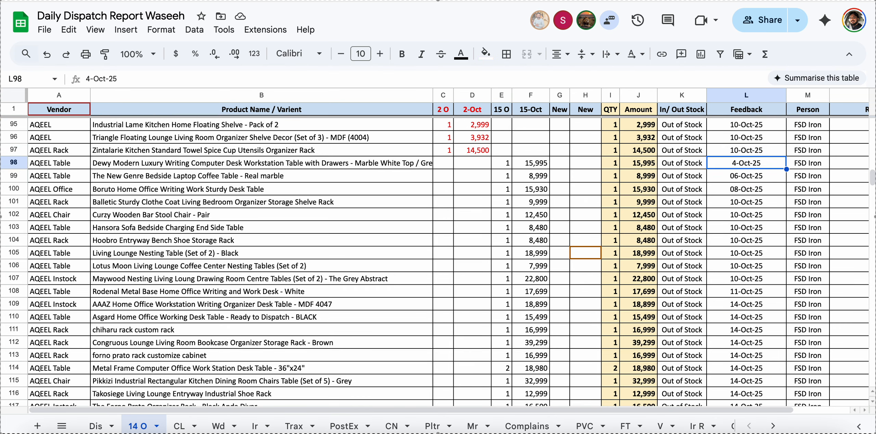
# Sort rows 98:133 by the feedback dates in column L from A to Z
pyautogui.press('Down')
pyautogui.press('Down')
pyautogui.press('Up')
pyautogui.hotkey('shift', 'space')
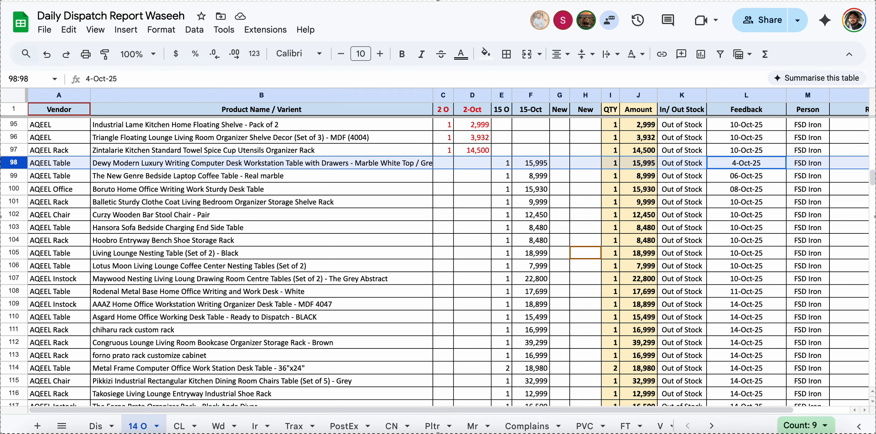
pyautogui.hotkey('ctrl', 'shift', 'Down')
pyautogui.scroll(-2, 435, 260)
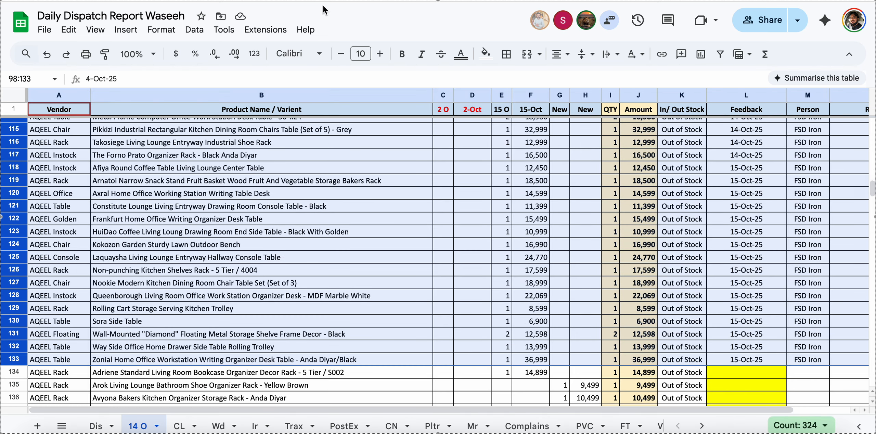
pyautogui.click(193, 30)
pyautogui.moveTo(215, 103)
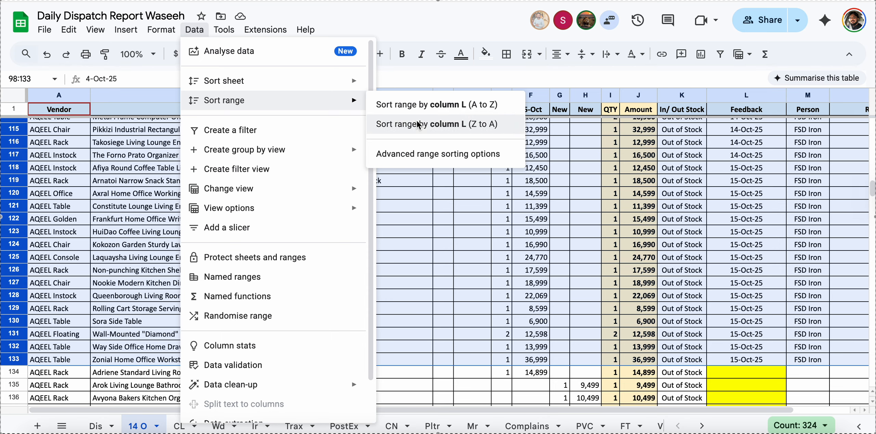
pyautogui.click(421, 106)
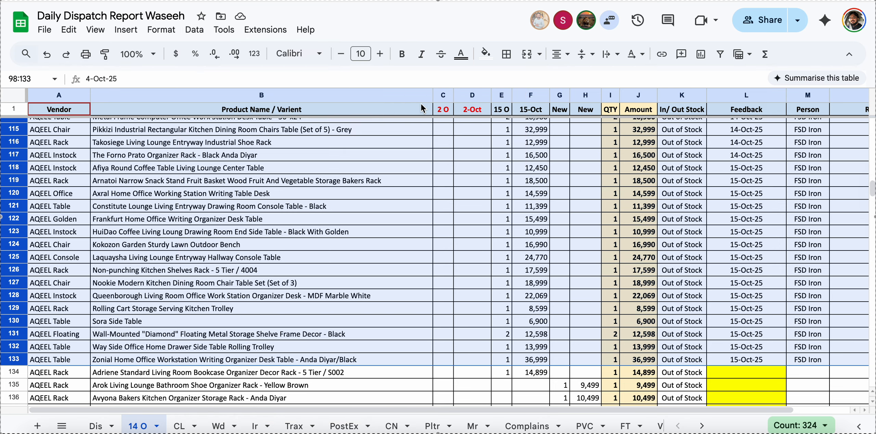
pyautogui.scroll(8, 691, 272)
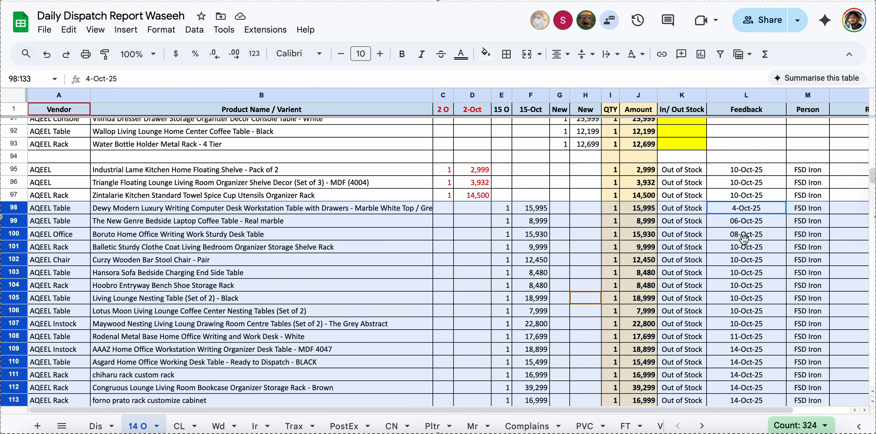
# Examine the earliest feedback dates of the sorted items and read across the entries of row 98
pyautogui.click(744, 239)
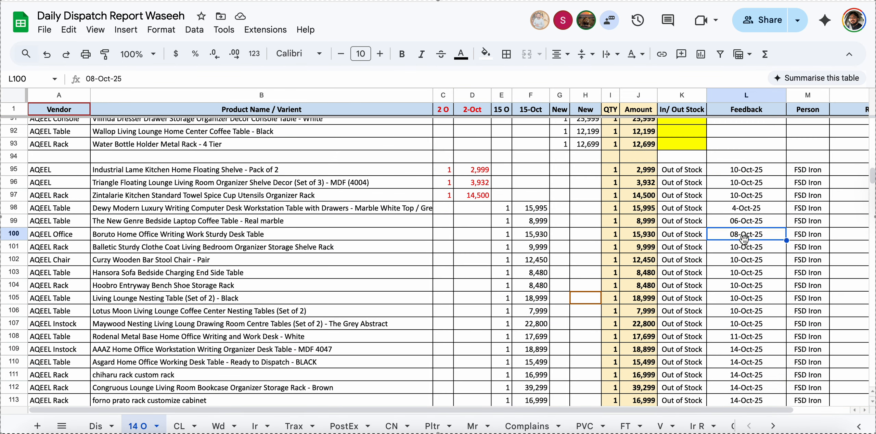
pyautogui.press('Up')
pyautogui.press('Up')
pyautogui.press('Left')
pyautogui.press('Left')
pyautogui.press('Left')
pyautogui.press('Left')
pyautogui.press('Left')
pyautogui.press('Left')
pyautogui.press('Left')
pyautogui.press('Left')
pyautogui.press('Left')
pyautogui.press('Left')
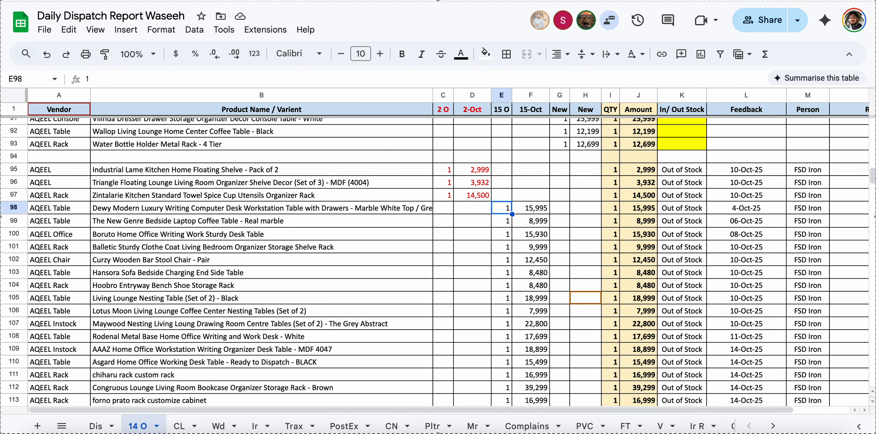
pyautogui.press('Right')
pyautogui.press('Right')
pyautogui.press('Right')
pyautogui.press('Right')
pyautogui.press('Right')
pyautogui.press('Right')
pyautogui.press('Right')
pyautogui.press('Right')
pyautogui.press('Right')
pyautogui.press('Right')
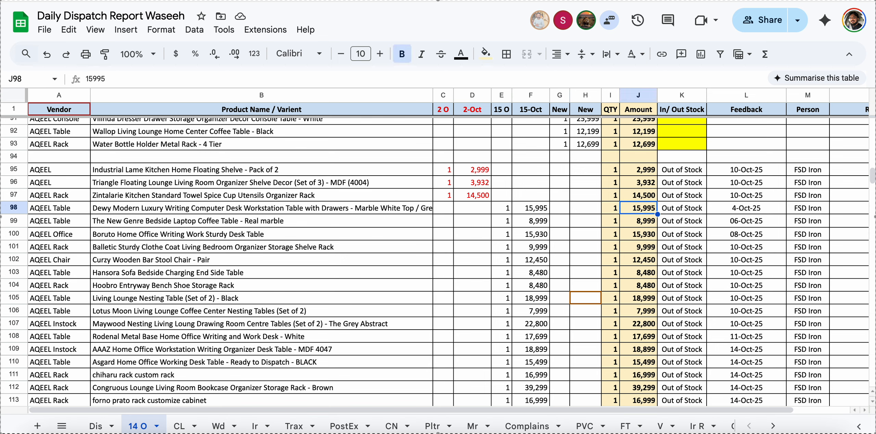
# Fill the earliest feedback dates in L98:L107, from 4-Oct-25 through 10-Oct-25, with green
pyautogui.hotkey('shift', 'Down')
pyautogui.hotkey('shift', 'Down')
pyautogui.hotkey('shift', 'Down')
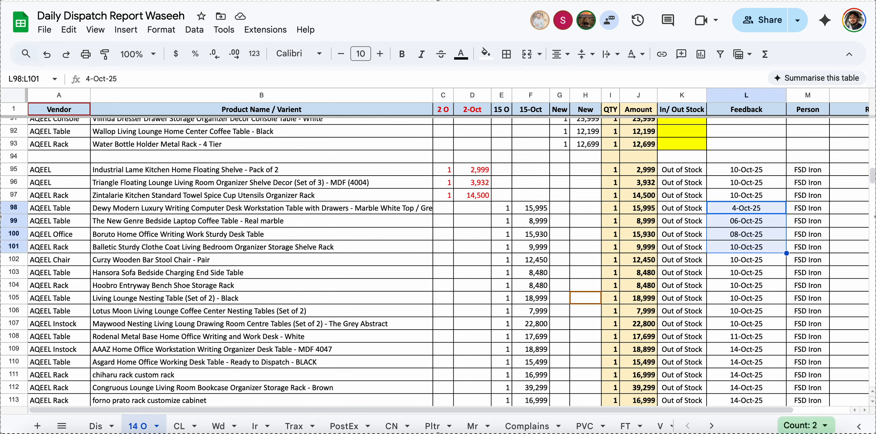
pyautogui.hotkey('shift', 'Down')
pyautogui.hotkey('shift', 'Down')
pyautogui.hotkey('shift', 'Down')
pyautogui.hotkey('shift', 'Down')
pyautogui.hotkey('shift', 'Down')
pyautogui.hotkey('shift', 'Down')
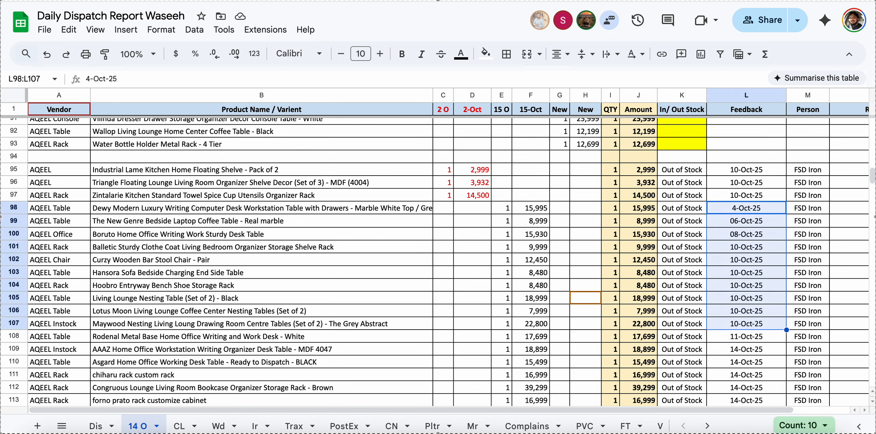
pyautogui.click(486, 55)
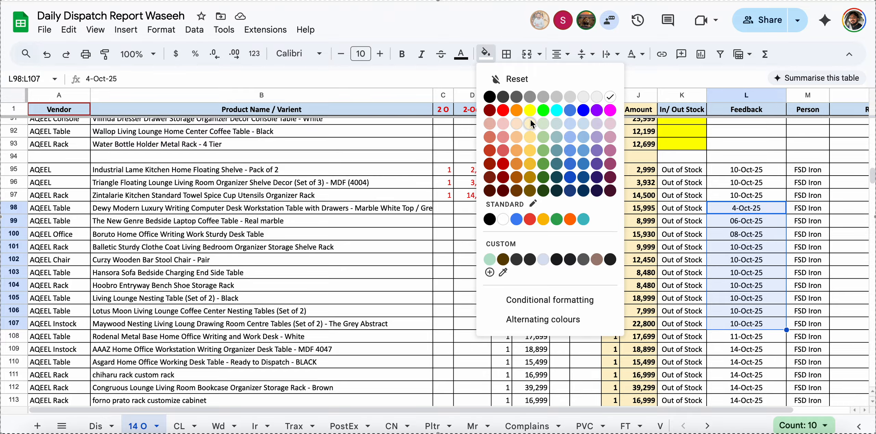
pyautogui.click(548, 111)
# Fill the blank stock status cell K155 of the Hairpin Tatami Living Lounge table with yellow
pyautogui.scroll(-6, 605, 212)
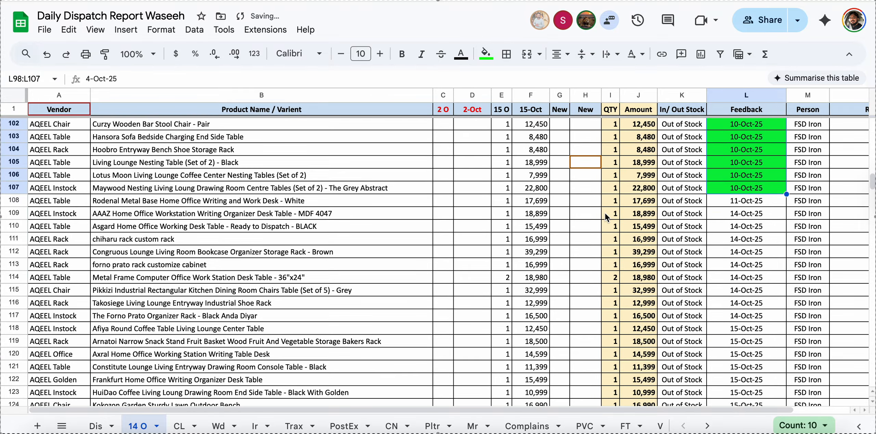
pyautogui.scroll(-15, 605, 216)
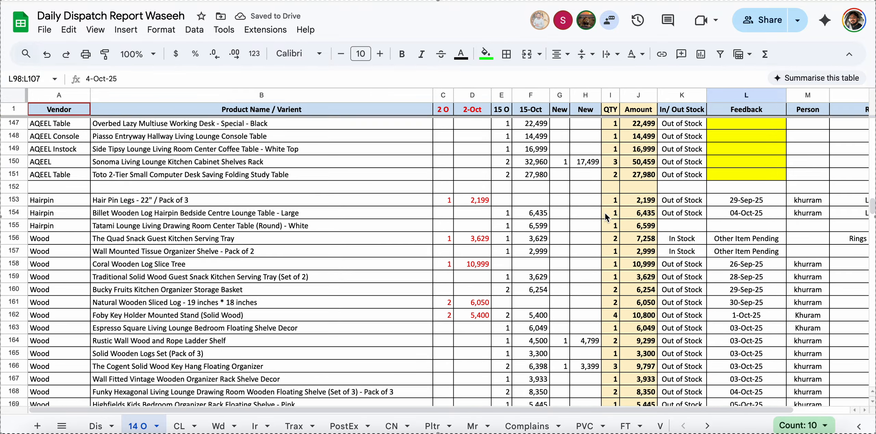
pyautogui.scroll(-1, 605, 216)
pyautogui.scroll(2, 712, 213)
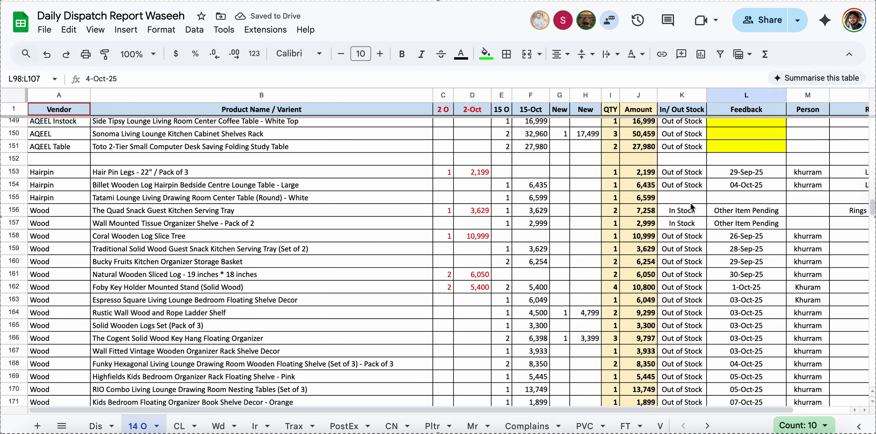
pyautogui.click(683, 198)
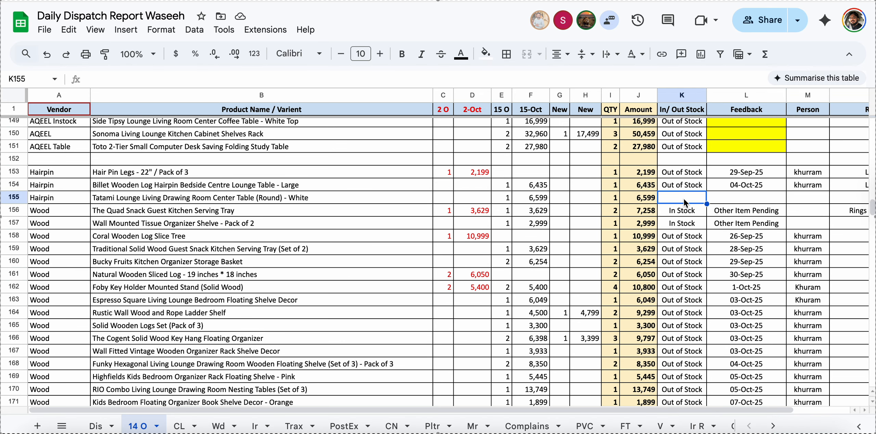
pyautogui.click(485, 54)
pyautogui.click(525, 100)
# Review the feedback dates and responsible person of the out-of-stock Hairpin items in rows 153:154
pyautogui.press('Right')
pyautogui.press('Up')
pyautogui.press('Up')
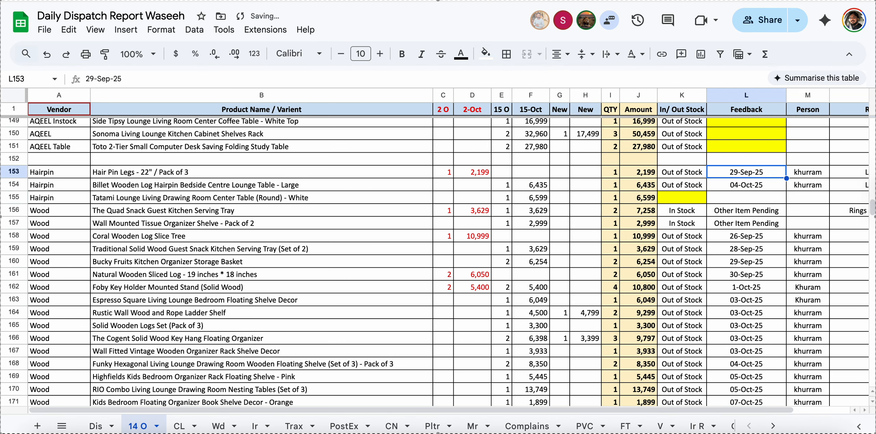
pyautogui.hotkey('shift', 'Down')
pyautogui.press('Up')
pyautogui.press('Down')
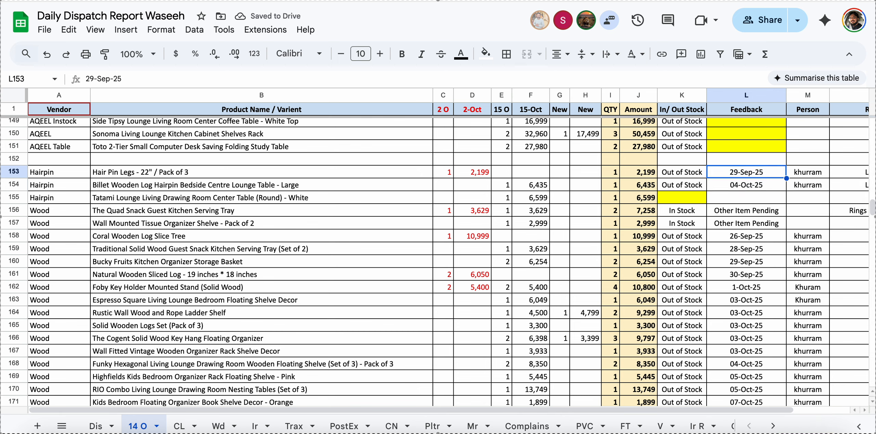
pyautogui.press('Right')
pyautogui.press('Left')
pyautogui.press('Down')
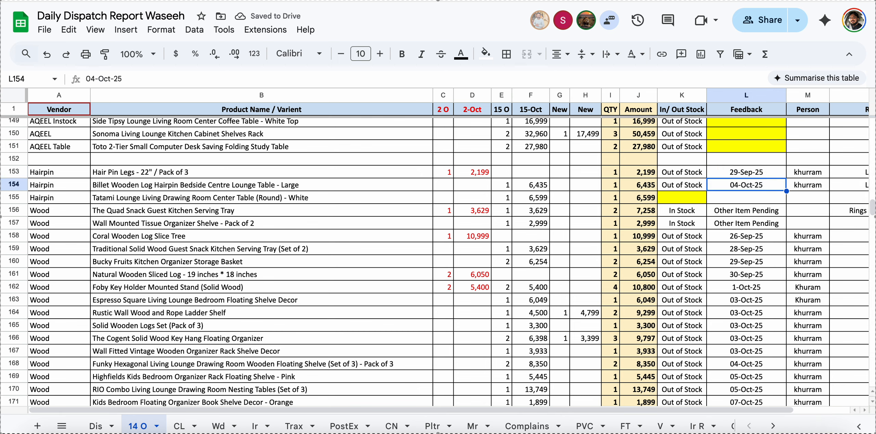
# Examine the in-stock Wood items in rows 156:157, reading their status, feedback, remarks and quantity entries
pyautogui.press('Down')
pyautogui.press('Down')
pyautogui.press('Left')
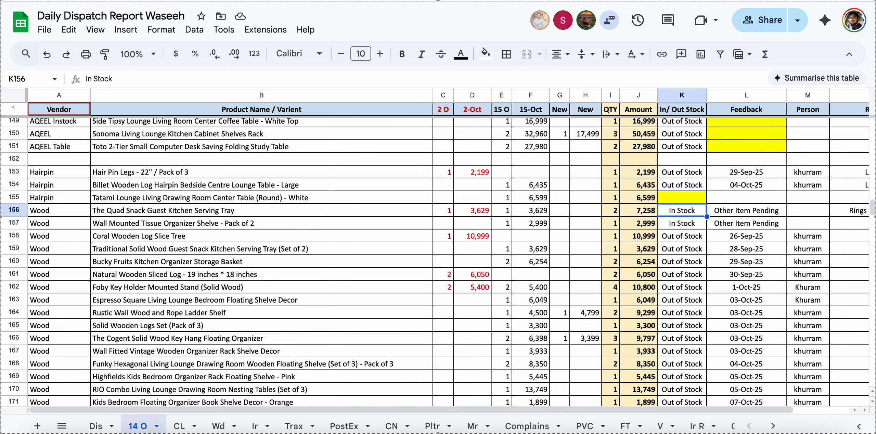
pyautogui.hotkey('shift', 'Down')
pyautogui.press('Right')
pyautogui.press('Down')
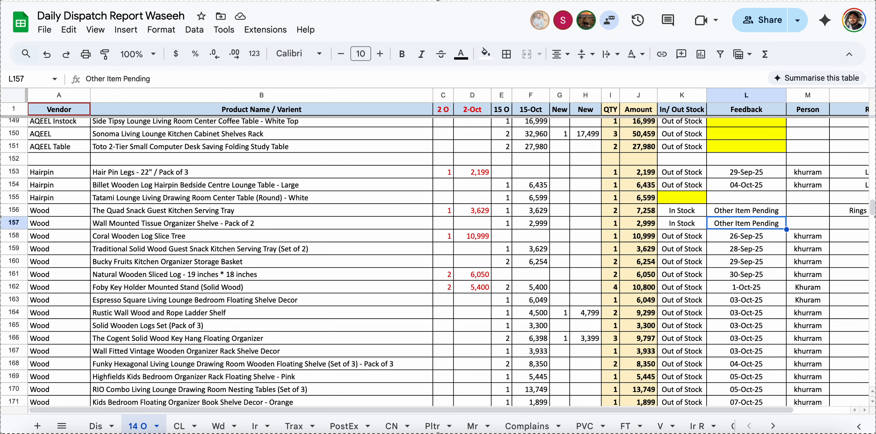
pyautogui.press('Up')
pyautogui.press('Right')
pyautogui.press('Right')
pyautogui.press('Left')
pyautogui.press('Left')
pyautogui.press('Left')
pyautogui.press('Left')
pyautogui.press('Left')
pyautogui.press('Left')
pyautogui.press('Left')
pyautogui.press('Left')
pyautogui.press('Left')
pyautogui.press('Left')
pyautogui.press('Left')
pyautogui.press('Left')
pyautogui.press('Left')
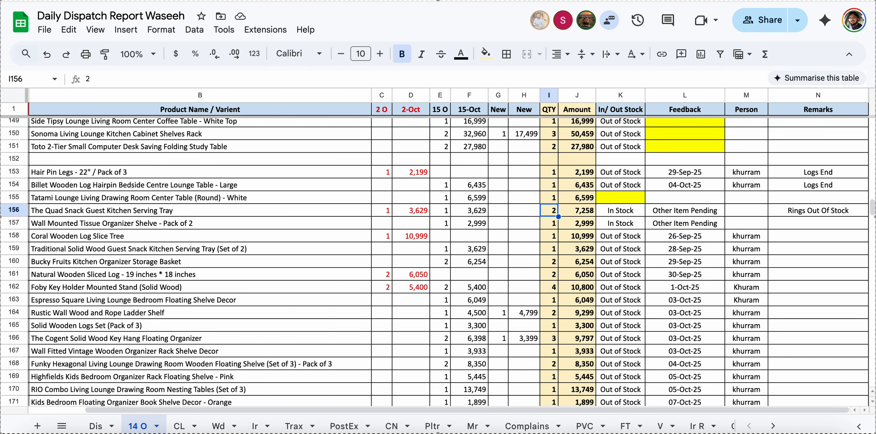
# Review the feedback dates of the out-of-stock Wood items from row 158 down to row 189
pyautogui.press('Down')
pyautogui.press('Down')
pyautogui.press('Down')
pyautogui.press('Right')
pyautogui.press('Right')
pyautogui.press('Right')
pyautogui.press('Right')
pyautogui.press('Right')
pyautogui.press('Right')
pyautogui.press('Right')
pyautogui.press('Right')
pyautogui.press('Right')
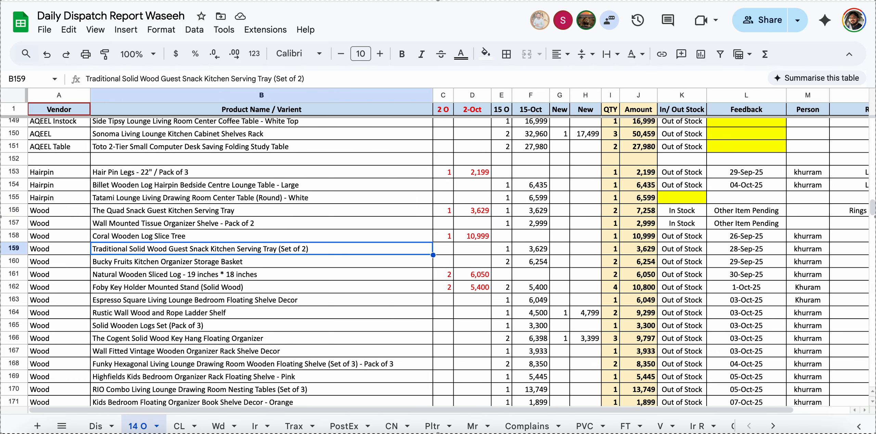
pyautogui.press('Right')
pyautogui.press('Right')
pyautogui.scroll(-8, 635, 146)
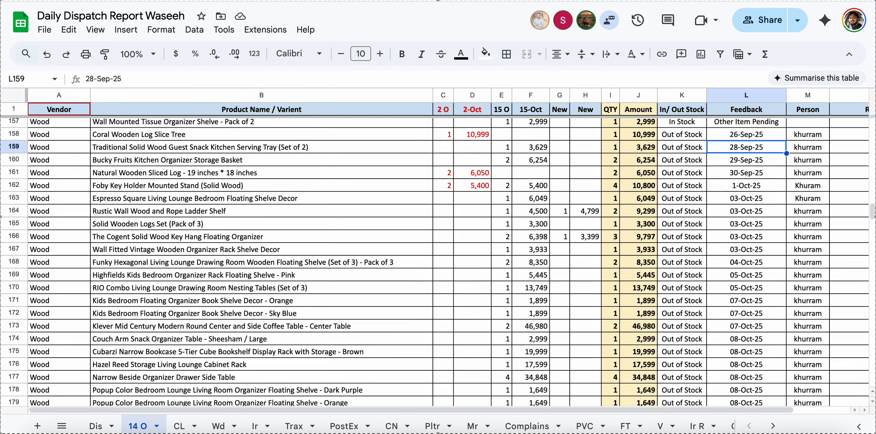
pyautogui.scroll(-3, 738, 236)
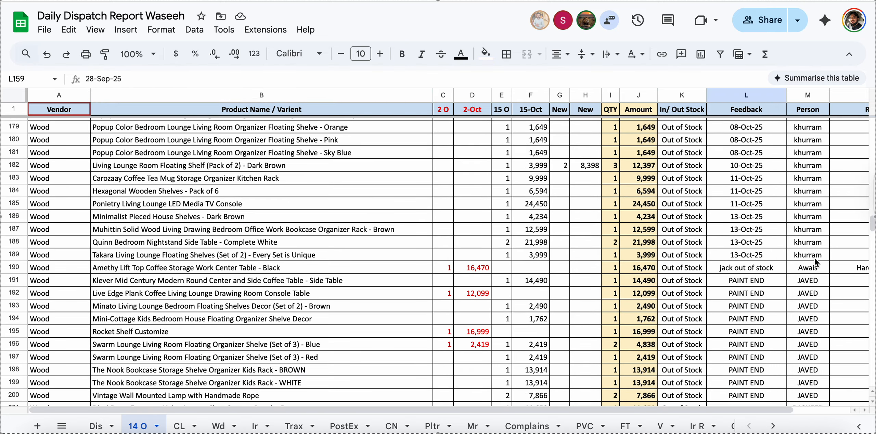
# Fill the Person cells M158:M189 of the dated out-of-stock Wood items with light cyan
pyautogui.click(811, 258)
pyautogui.press('shift+super+Up')
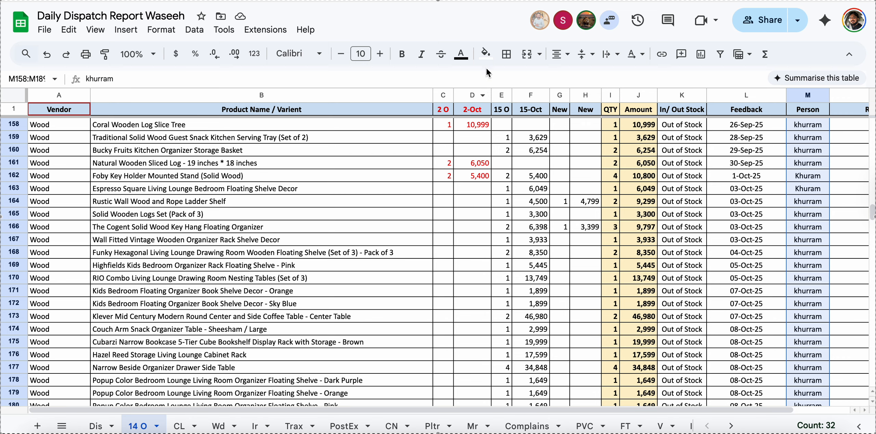
pyautogui.click(485, 54)
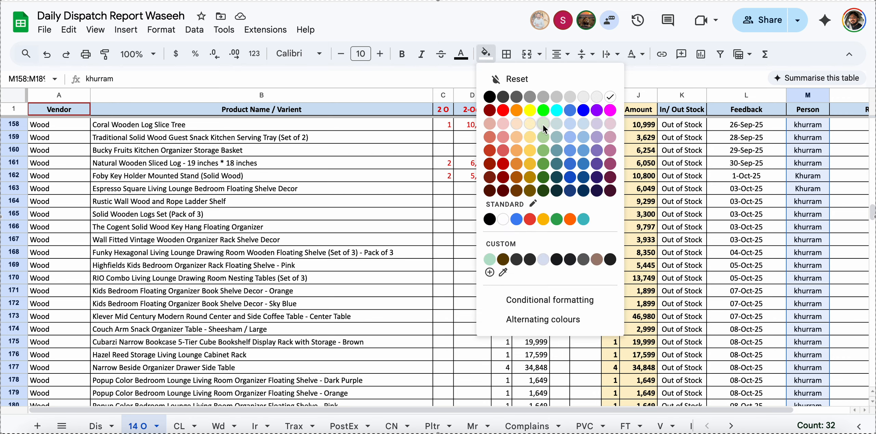
pyautogui.click(560, 128)
# Review the feedback and person entries of the remaining out-of-stock Wood items in rows 190:209
pyautogui.scroll(-8, 662, 288)
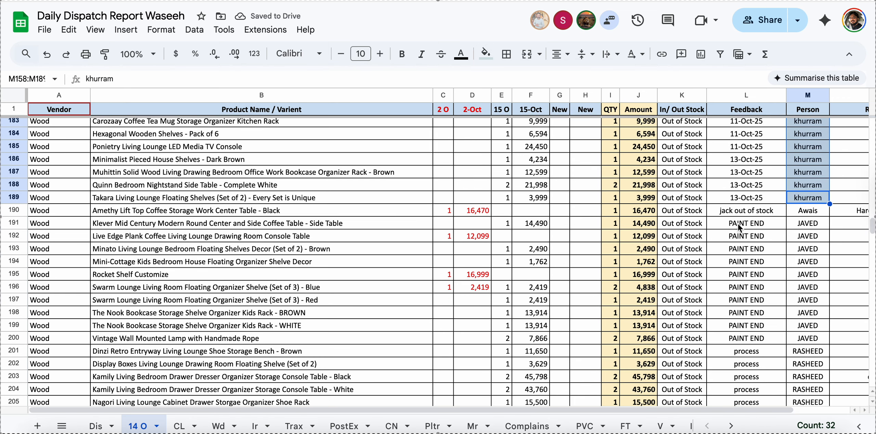
pyautogui.click(731, 211)
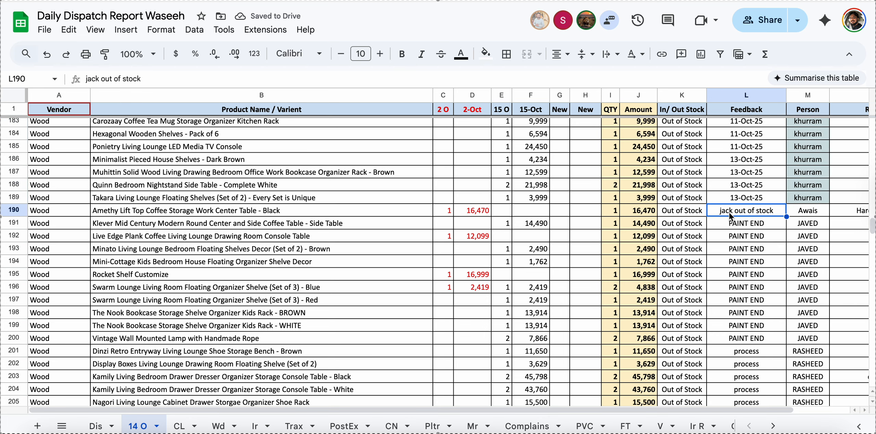
pyautogui.press('Right')
pyautogui.press('Down')
pyautogui.press('Down')
pyautogui.press('Down')
pyautogui.press('Down')
pyautogui.press('Down')
pyautogui.press('Down')
pyautogui.press('Down')
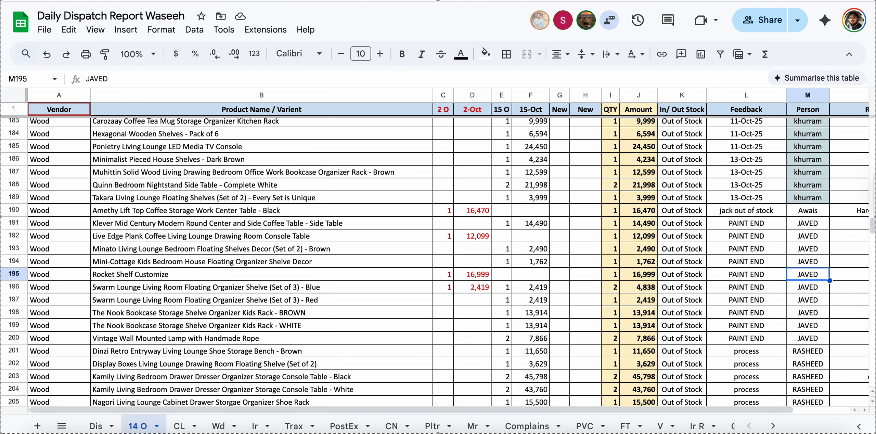
pyautogui.press('Down')
pyautogui.press('Down')
pyautogui.scroll(-5, 798, 255)
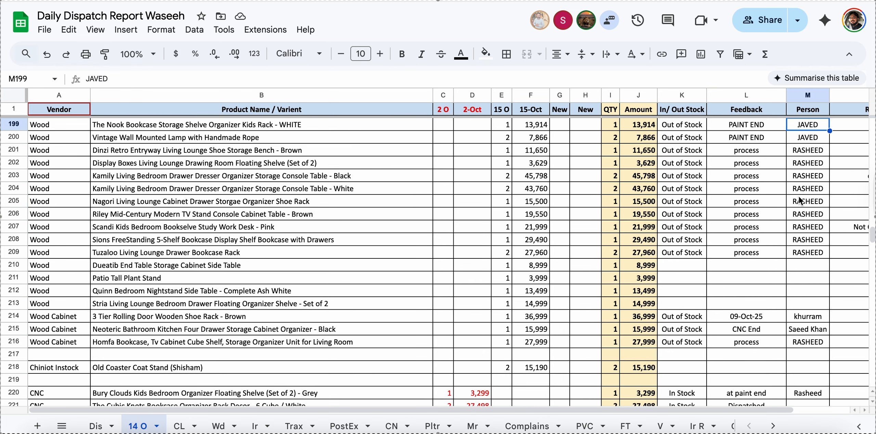
pyautogui.moveTo(758, 154); pyautogui.dragTo(759, 267)
# Fill the blank stock status cells K210:K213 of the last Wood items with yellow
pyautogui.moveTo(671, 270); pyautogui.dragTo(675, 304)
pyautogui.click(485, 54)
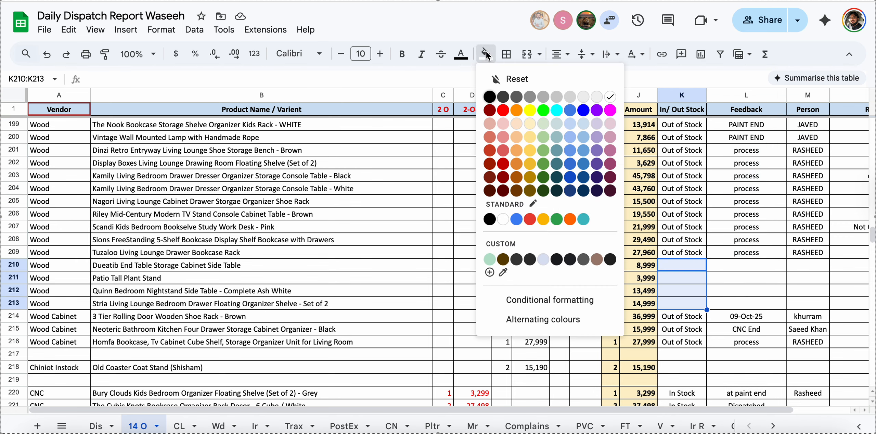
pyautogui.click(532, 110)
pyautogui.click(682, 291)
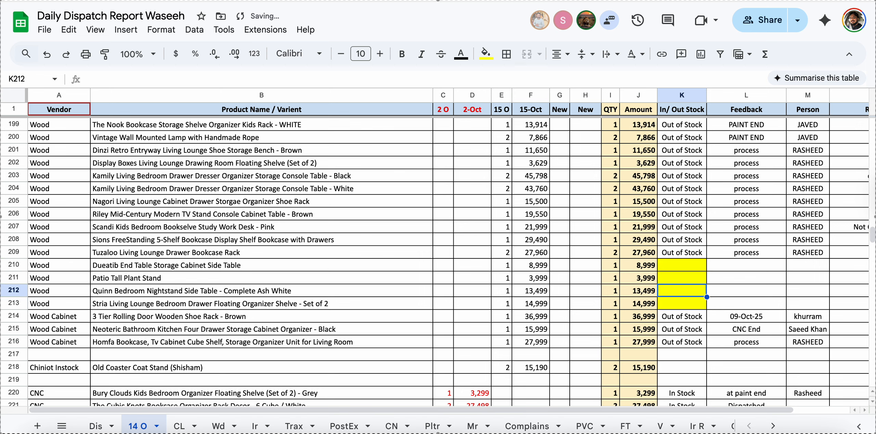
# Copy the yellow blank cell K210 and review the status and feedback entries of the Wood Cabinet rows 214:216
pyautogui.click(682, 265)
pyautogui.press('Down')
pyautogui.press('Down')
pyautogui.press('Down')
pyautogui.press('Down')
pyautogui.press('Down')
pyautogui.press('Down')
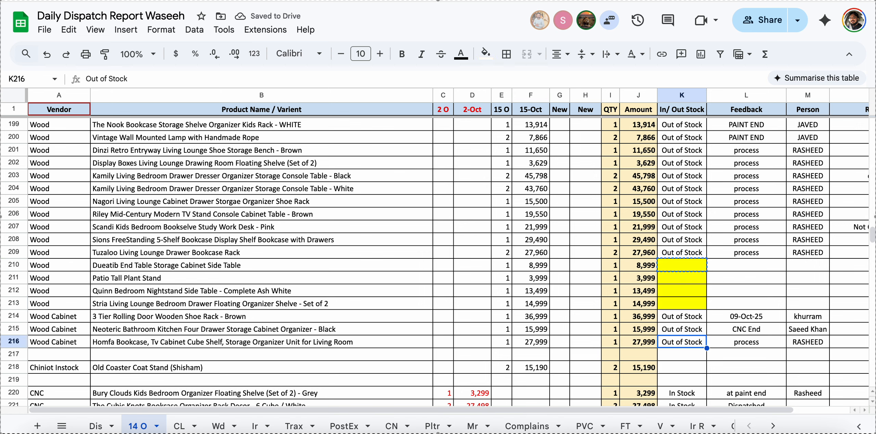
pyautogui.press('Up')
pyautogui.press('Up')
pyautogui.press('Right')
pyautogui.press('Right')
pyautogui.press('Down')
pyautogui.press('Left')
pyautogui.press('Left')
pyautogui.press('Down')
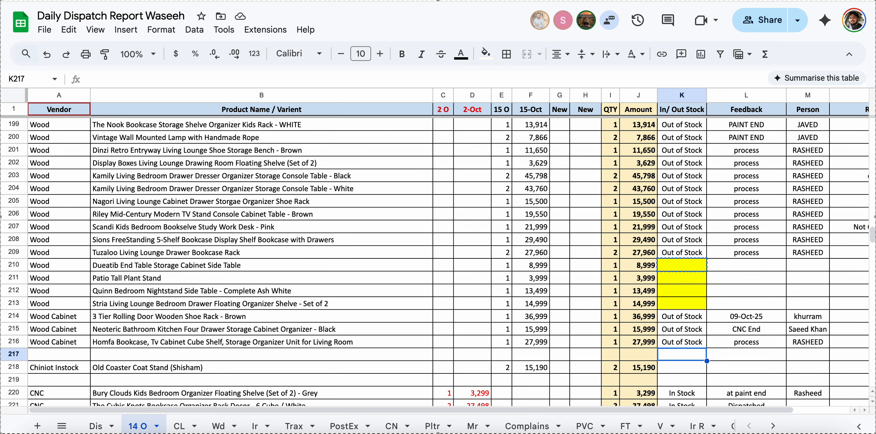
# Paste the copied yellow cell into the blank stock status K218 of the Chiniot Instock coat stand
pyautogui.press('Down')
pyautogui.press('Down')
pyautogui.press('Down')
pyautogui.press('Down')
pyautogui.press('Up')
pyautogui.press('Up')
pyautogui.hotkey('ctrl', 'v')
# Review the stock statuses of the CNC items from row 220 to identify the in-stock and out-of-stock entries
pyautogui.press('Down')
pyautogui.press('Down')
pyautogui.press('Down')
pyautogui.press('Up')
pyautogui.press('Up')
pyautogui.press('Up')
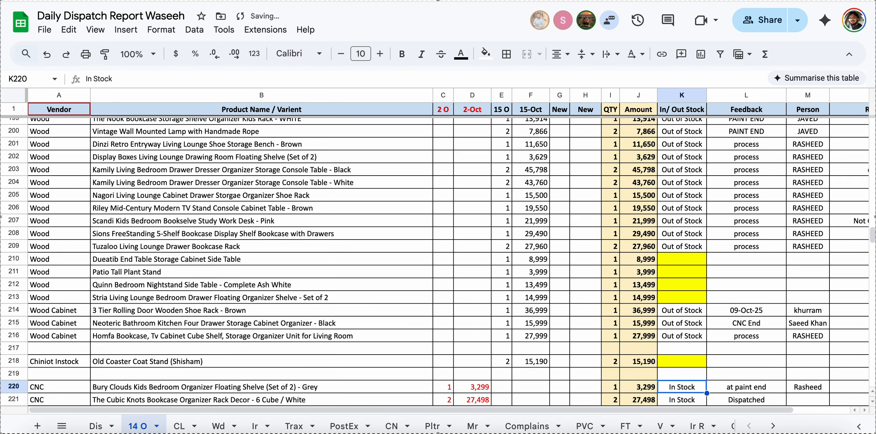
pyautogui.press('Down')
pyautogui.press('Down')
pyautogui.press('Down')
pyautogui.press('Down')
pyautogui.press('Down')
pyautogui.press('Down')
pyautogui.press('Down')
pyautogui.press('Down')
pyautogui.press('Down')
pyautogui.press('Down')
pyautogui.press('Down')
pyautogui.press('Down')
pyautogui.press('Down')
pyautogui.press('Down')
pyautogui.press('Down')
pyautogui.press('Down')
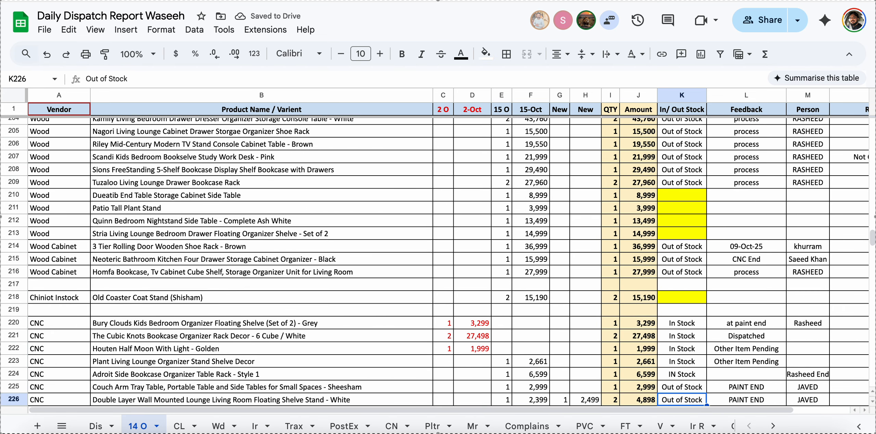
pyautogui.press('Up')
pyautogui.press('Up')
pyautogui.press('Up')
pyautogui.press('super+Up')
pyautogui.press('Down')
pyautogui.press('Down')
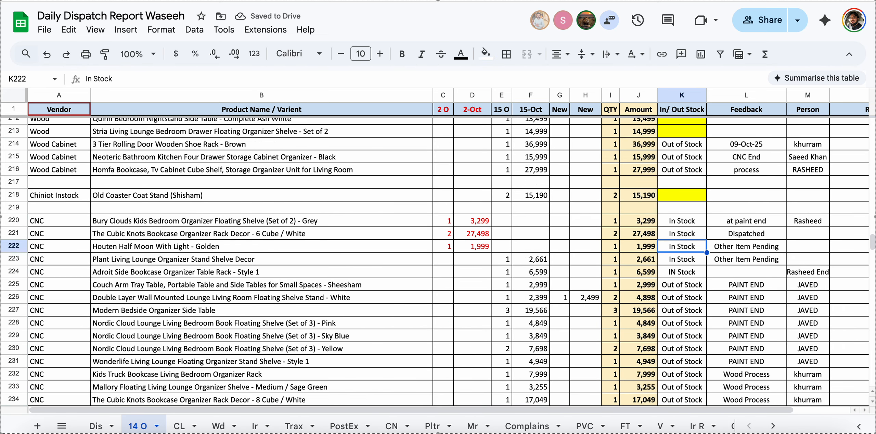
# Paste the yellow highlight into the missing feedback cell L224 of the in-stock CNC bookcase rack
pyautogui.press('super+Down')
pyautogui.press('Right')
pyautogui.press('Up')
pyautogui.press('super+Up')
pyautogui.press('Up')
pyautogui.hotkey('ctrl', 'v')
pyautogui.press('Left')
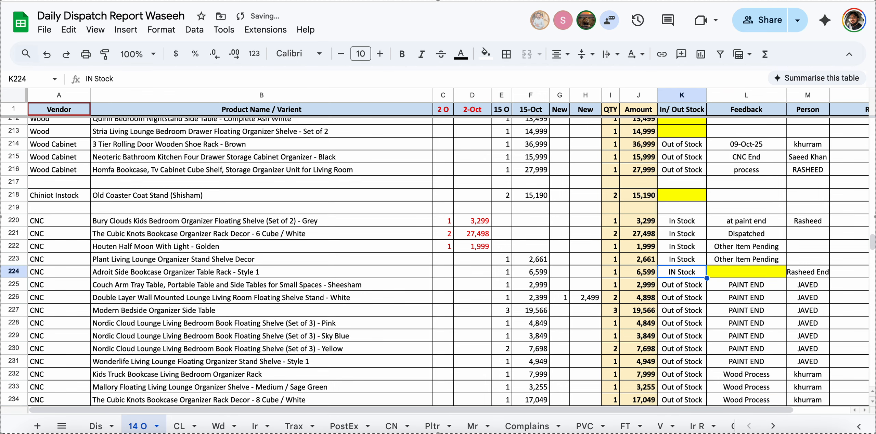
# Paste the yellow highlight into the blank stock status cells K235:K238 of the last four CNC items
pyautogui.press('Down')
pyautogui.press('Down')
pyautogui.press('Down')
pyautogui.press('Down')
pyautogui.press('Down')
pyautogui.press('Down')
pyautogui.press('Down')
pyautogui.press('Down')
pyautogui.press('Down')
pyautogui.press('Down')
pyautogui.press('Down')
pyautogui.press('Down')
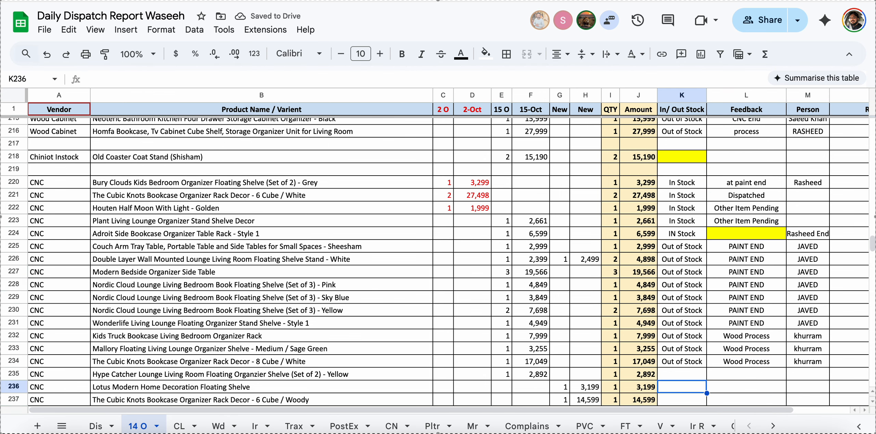
pyautogui.hotkey('shift', 'Down')
pyautogui.hotkey('shift', 'Down')
pyautogui.hotkey('shift', 'Down')
pyautogui.hotkey('shift', 'Up')
pyautogui.hotkey('shift', 'Up')
pyautogui.hotkey('shift', 'Down')
pyautogui.press('super+v')
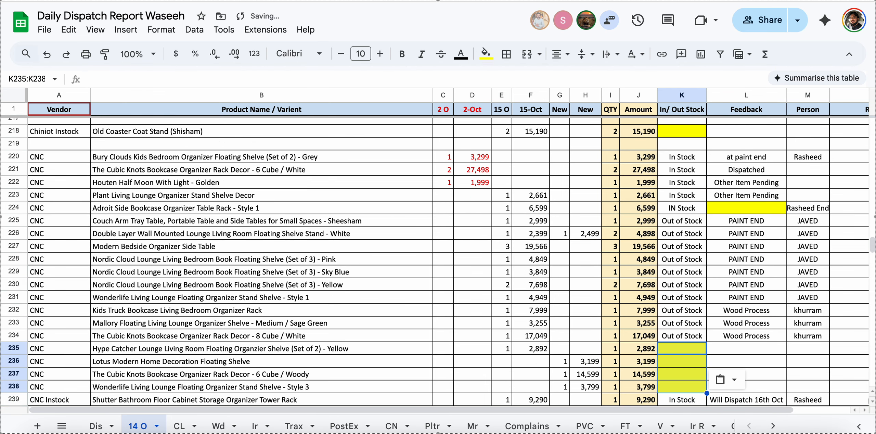
# Paste the yellow highlight into the blank stock status cells K247:K249 of the CNC UV Printing items
pyautogui.press('super+Down')
pyautogui.press('Down')
pyautogui.press('Down')
pyautogui.press('Down')
pyautogui.press('Down')
pyautogui.press('Down')
pyautogui.press('Down')
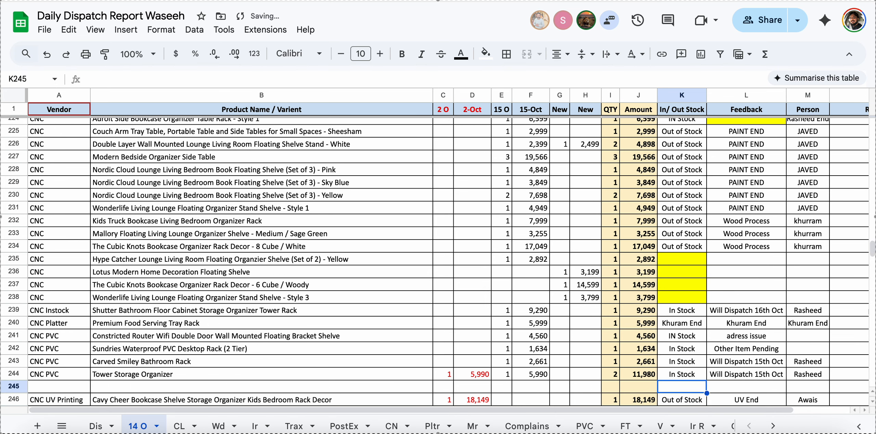
pyautogui.press('Down')
pyautogui.press('Down')
pyautogui.press('Down')
pyautogui.hotkey('shift', 'Down')
pyautogui.hotkey('shift', 'Down')
pyautogui.hotkey('shift', 'Down')
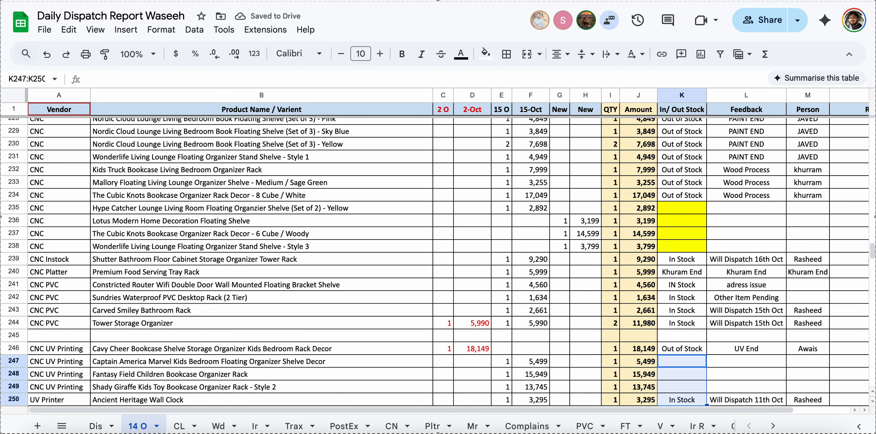
pyautogui.press('super+y')
# Paste the yellow highlight into the missing feedback cell L264 of the Custom Mirror and the blank stock status K265 below it
pyautogui.press('super+Down')
pyautogui.press('super+Down')
pyautogui.press('super+Down')
pyautogui.press('Down')
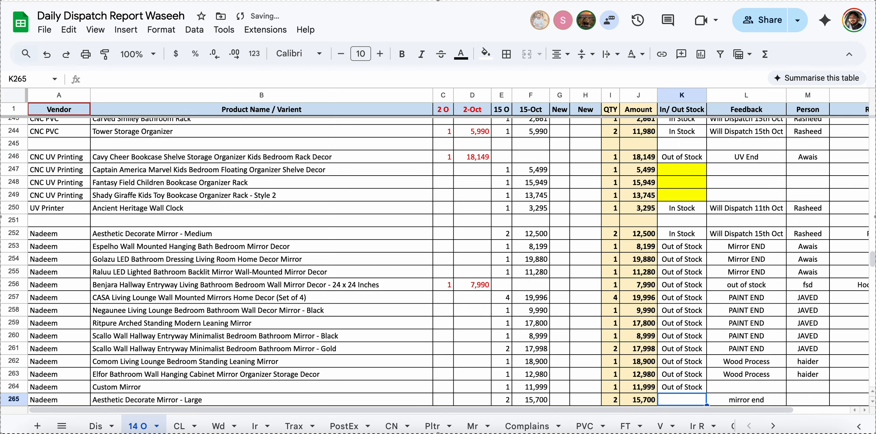
pyautogui.press('Up')
pyautogui.press('Right')
pyautogui.press('super+v')
pyautogui.press('Left')
pyautogui.press('Down')
pyautogui.press('super+v')
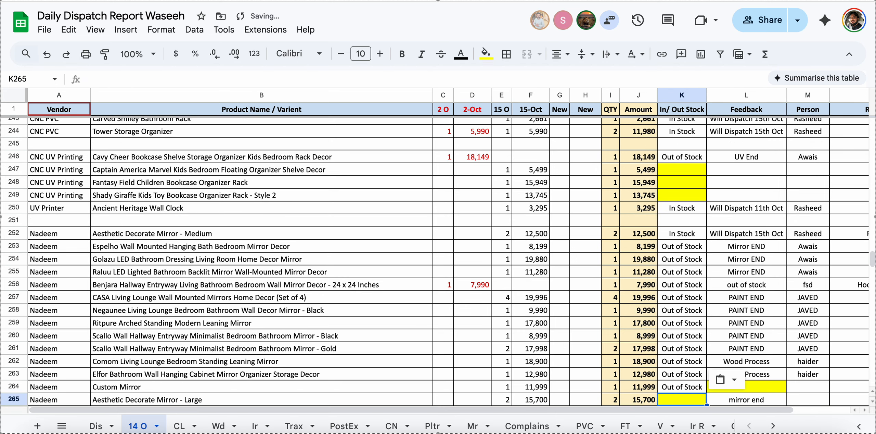
# Extend the yellow highlight over the blank stock status cells of the mirror items down to K268
pyautogui.press('Down')
pyautogui.press('Down')
pyautogui.press('Down')
pyautogui.press('Up')
pyautogui.press('Up')
pyautogui.press('super+shift+Down')
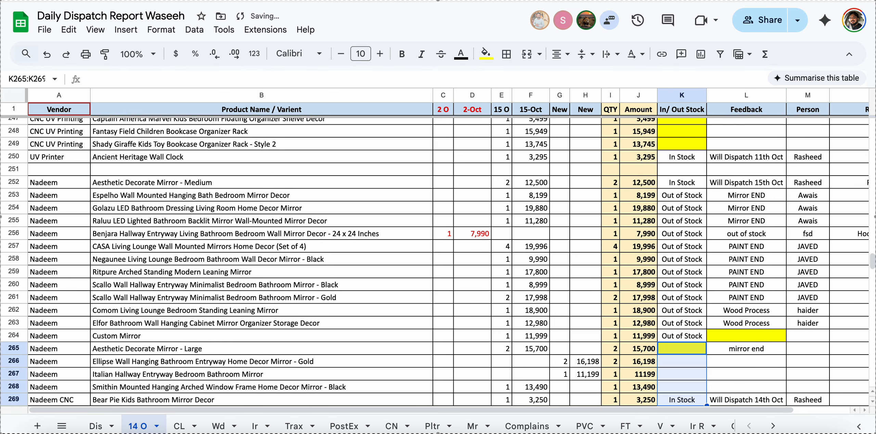
pyautogui.hotkey('shift', 'Up')
pyautogui.press('super+v')
# Review the stock status and feedback entries of the CNC mirror items in rows 269:272
pyautogui.press('Down')
pyautogui.press('super+Down')
pyautogui.press('Down')
pyautogui.press('Down')
pyautogui.press('Down')
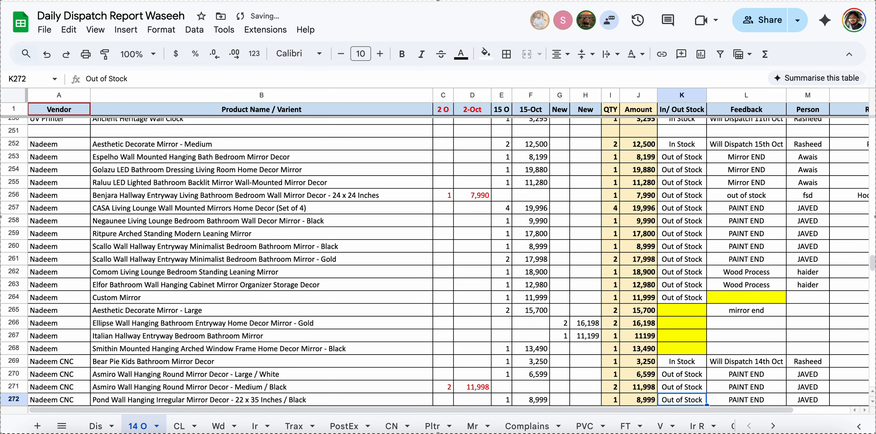
pyautogui.press('Up')
pyautogui.press('Up')
pyautogui.press('Up')
pyautogui.press('Right')
pyautogui.press('Down')
pyautogui.press('Down')
pyautogui.press('Down')
pyautogui.press('Left')
pyautogui.press('Down')
pyautogui.press('Down')
pyautogui.press('Down')
pyautogui.press('Down')
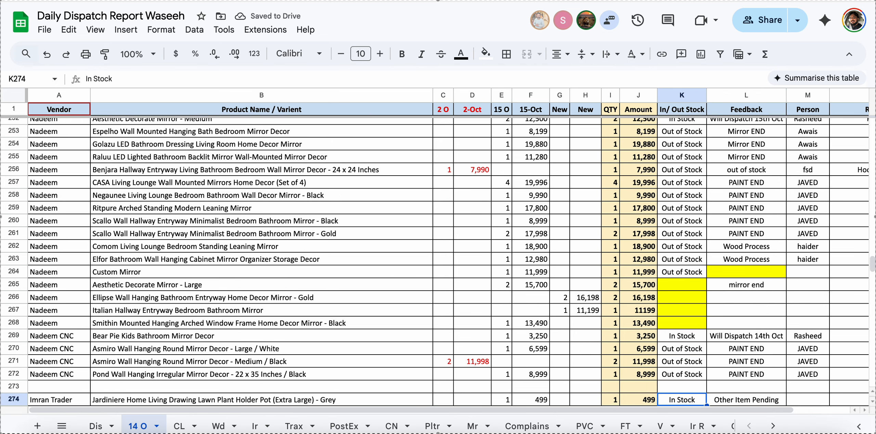
# Paste the yellow highlight into the blank stock status K277 of the Lustroware food container
pyautogui.press('Down')
pyautogui.press('Down')
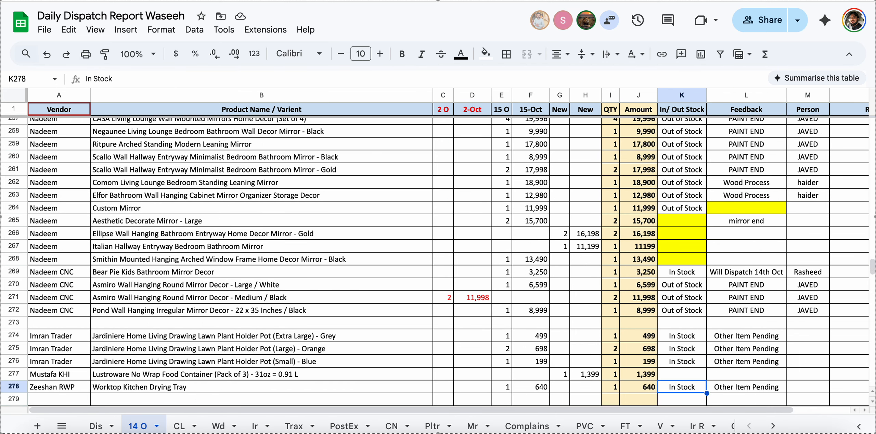
pyautogui.press('Down')
pyautogui.press('Down')
pyautogui.press('Down')
pyautogui.press('Down')
# Paste the yellow highlight into the blank stock status cells K287:K289 of the last three CLO Non Woven items
pyautogui.press('Down')
pyautogui.press('Down')
pyautogui.press('Down')
pyautogui.press('Down')
pyautogui.press('Down')
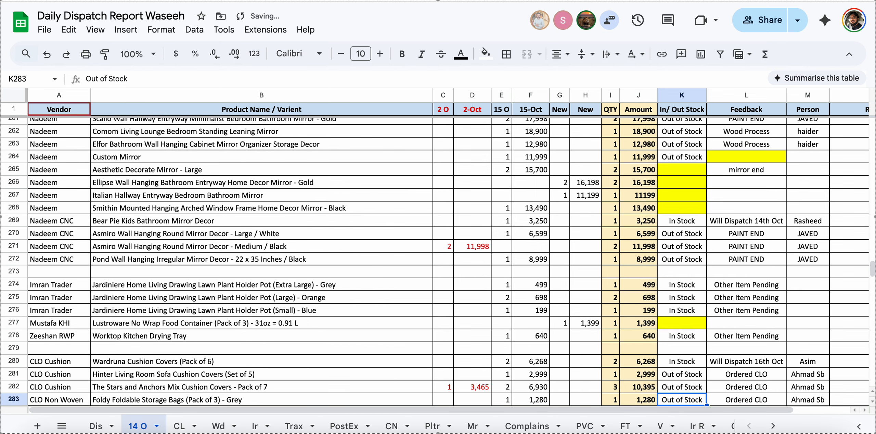
pyautogui.hotkey('shift', 'Down')
pyautogui.hotkey('shift', 'Down')
pyautogui.hotkey('shift', 'Down')
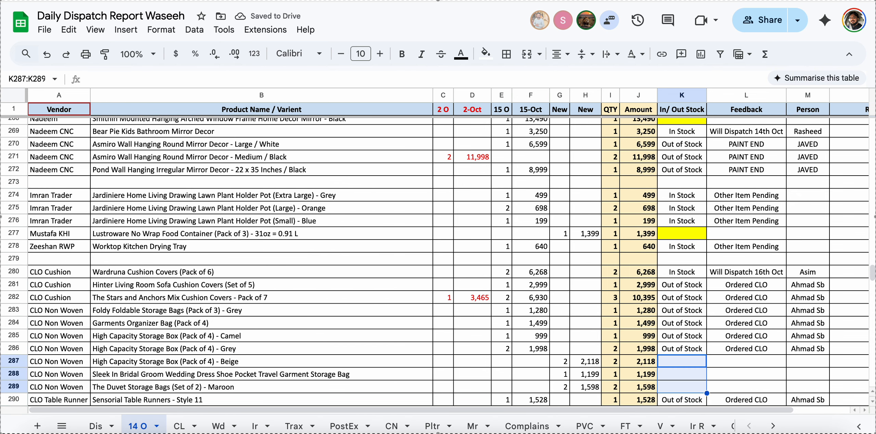
pyautogui.hotkey('ctrl', 'v')
# Check the end of the item list around the CLO Table Runner row 290 for remaining missing entries
pyautogui.press('Down')
pyautogui.press('Down')
pyautogui.press('Down')
pyautogui.press('Down')
pyautogui.press('Down')
pyautogui.press('Down')
pyautogui.press('Up')
pyautogui.press('Up')
pyautogui.press('Left')
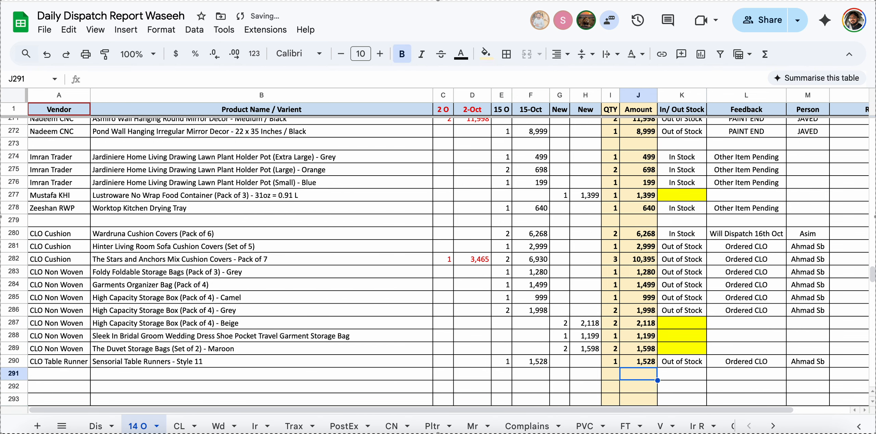
pyautogui.hotkey('ctrl', 'Up')
pyautogui.press('Left')
pyautogui.press('Left')
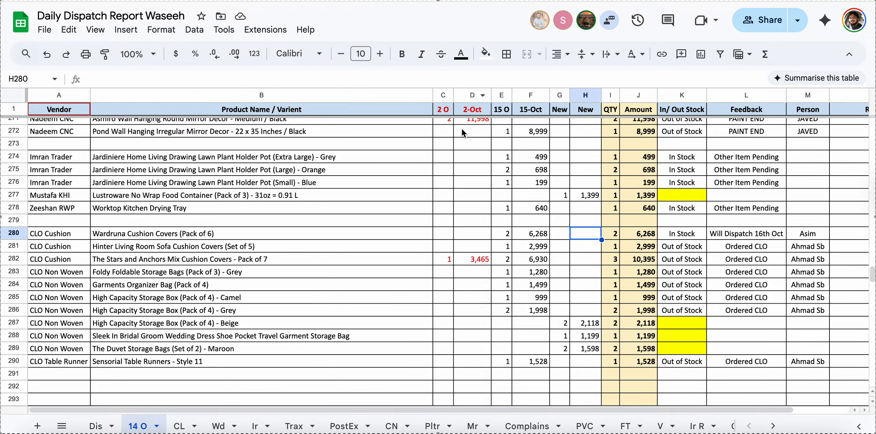
# Look through the report from the first row to the totals row 458 and inspect the sum formula in C458
pyautogui.scroll(20, 463, 187)
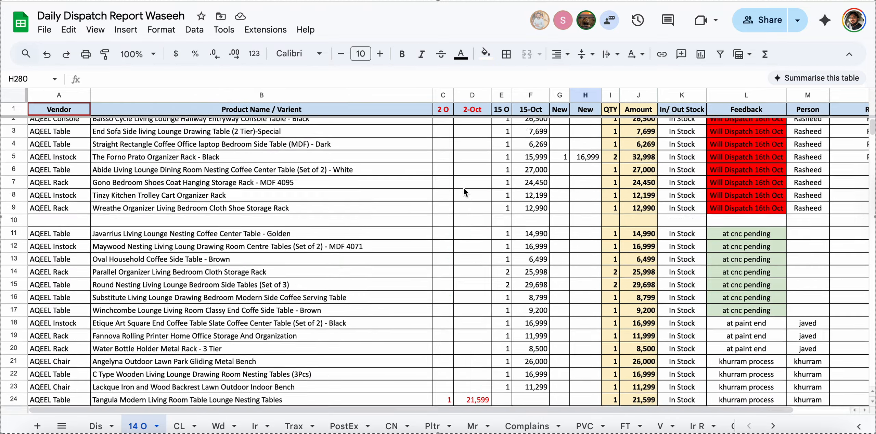
pyautogui.scroll(-20, 464, 188)
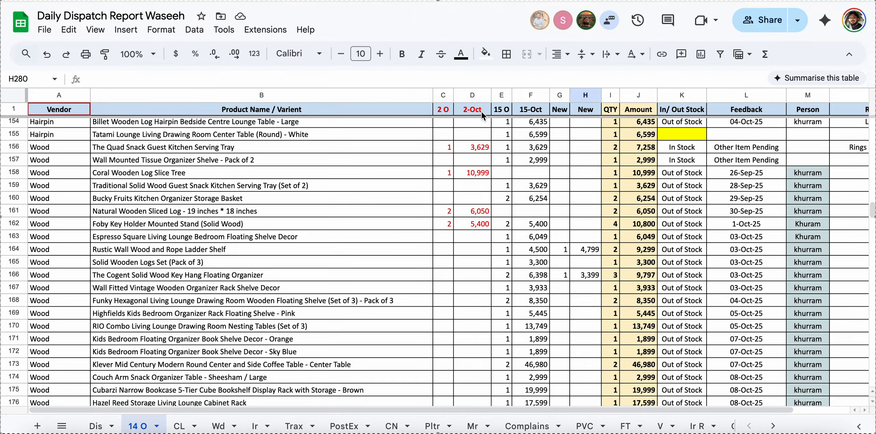
pyautogui.scroll(-3, 481, 112)
pyautogui.scroll(-20, 516, 127)
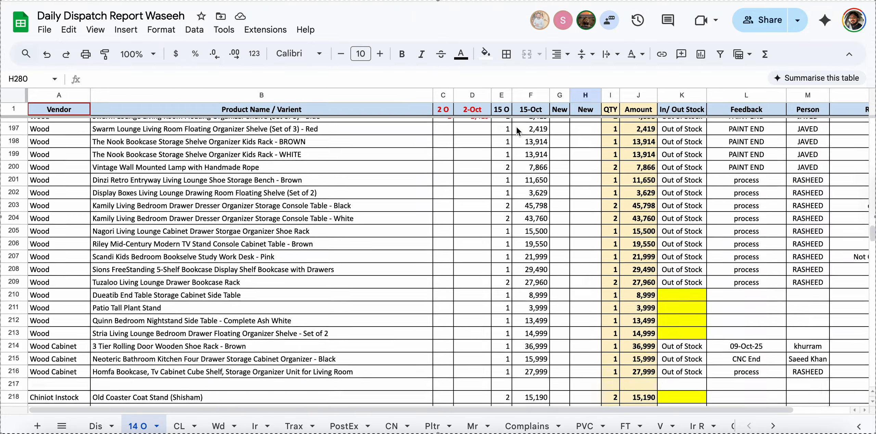
pyautogui.scroll(-5, 516, 127)
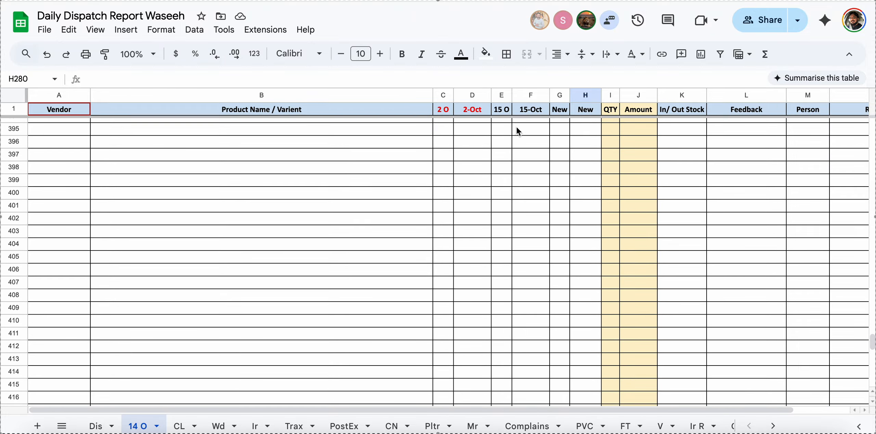
pyautogui.click(516, 317)
pyautogui.hotkey('ctrl', 'Down')
pyautogui.scroll(-5, 517, 321)
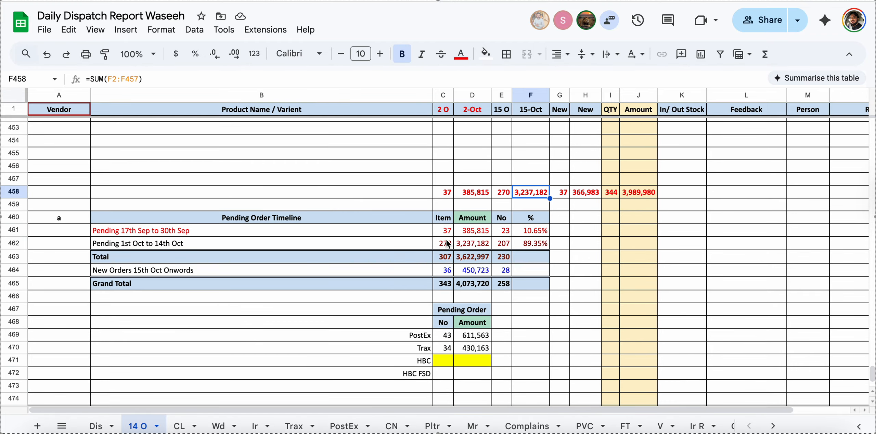
pyautogui.click(443, 193)
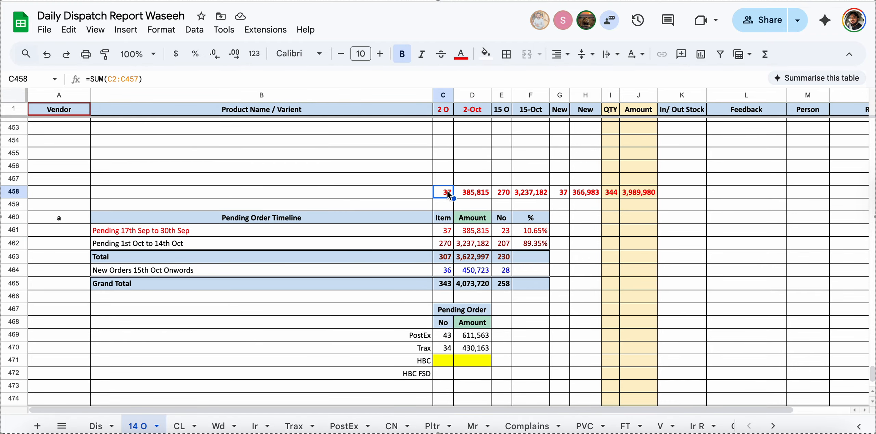
pyautogui.doubleClick(447, 190)
pyautogui.press('Return')
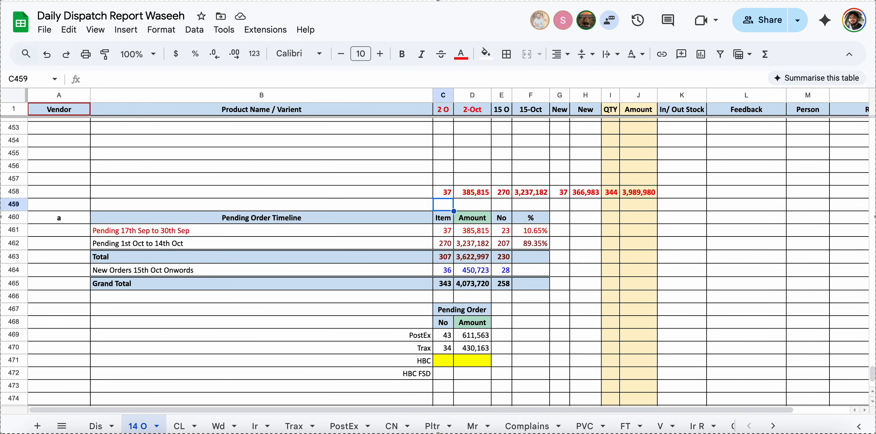
# Change the first Pending Order Timeline label in B461 to "Pending 17th Sep to 2nd Oct"
pyautogui.press('Up')
pyautogui.press('super+c')
pyautogui.press('Down')
pyautogui.press('Down')
pyautogui.press('Down')
pyautogui.press('Left')
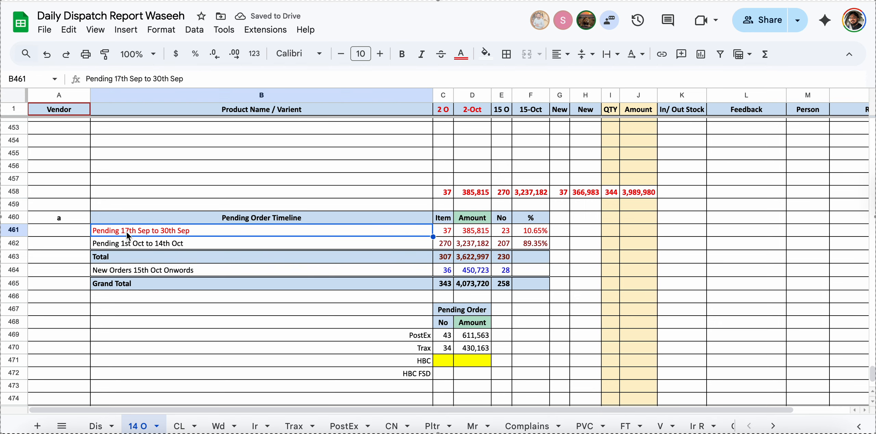
pyautogui.doubleClick(164, 231)
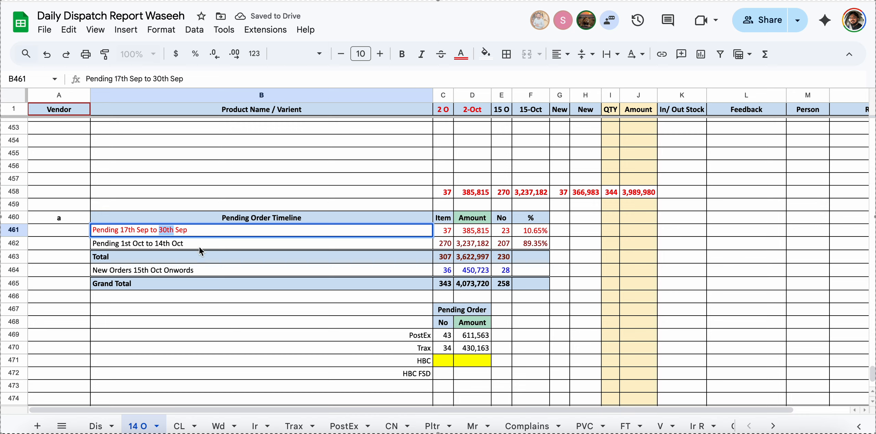
pyautogui.write('2nd')
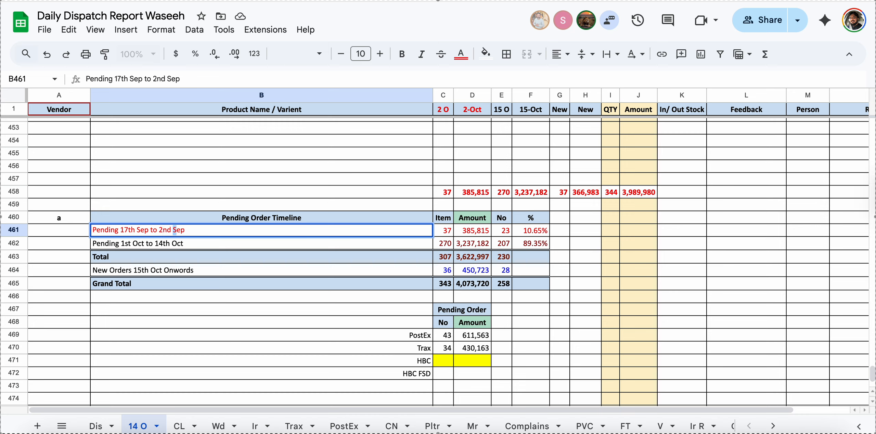
pyautogui.write(' Oct')
pyautogui.press('Return')
pyautogui.press('Up')
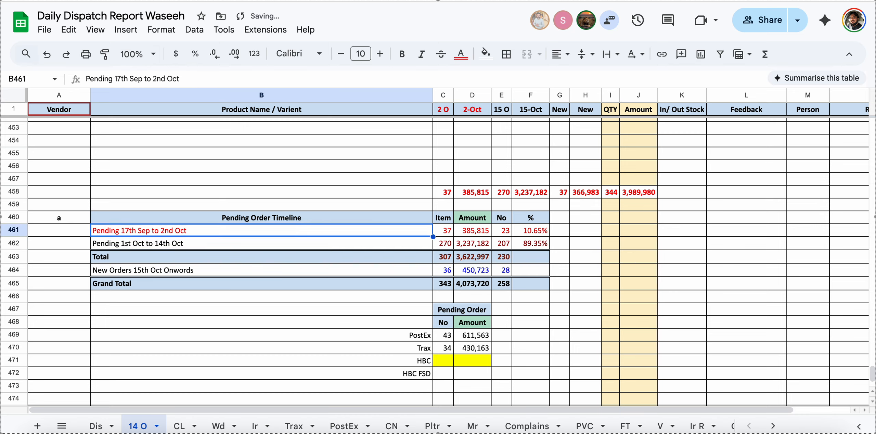
# Check the timeline's amount references and change the label in B462 to "Pending 3rd Oct to 14th Oct"
pyautogui.press('Right')
pyautogui.press('Right')
pyautogui.press('Right')
pyautogui.press('Left')
pyautogui.press('Left')
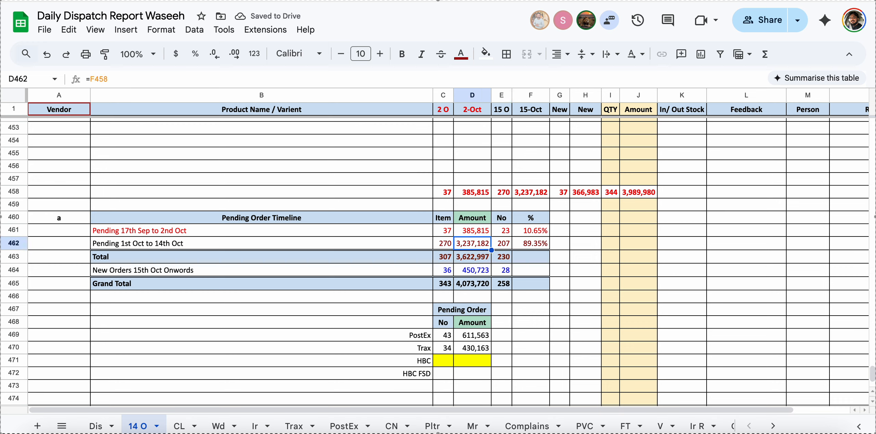
pyautogui.press('Right')
pyautogui.press('Down')
pyautogui.press('Left')
pyautogui.press('Left')
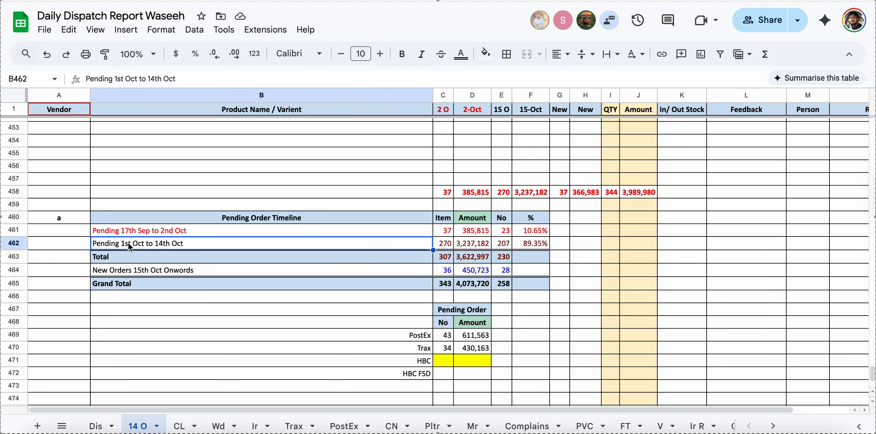
pyautogui.doubleClick(129, 243)
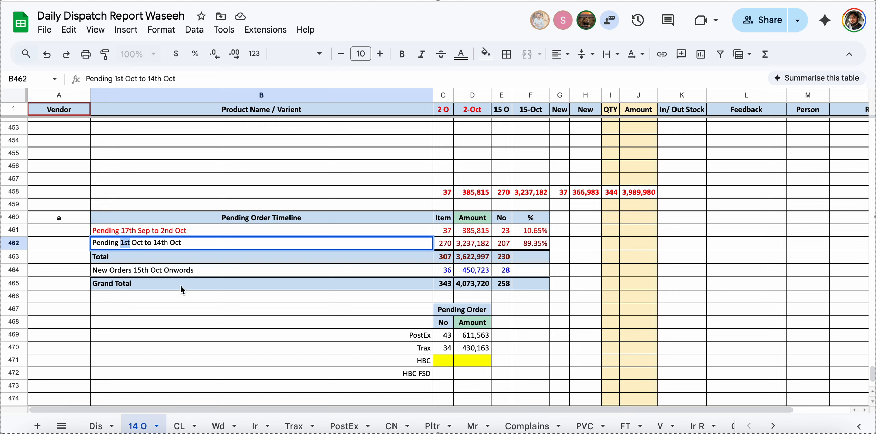
pyautogui.write('3rd')
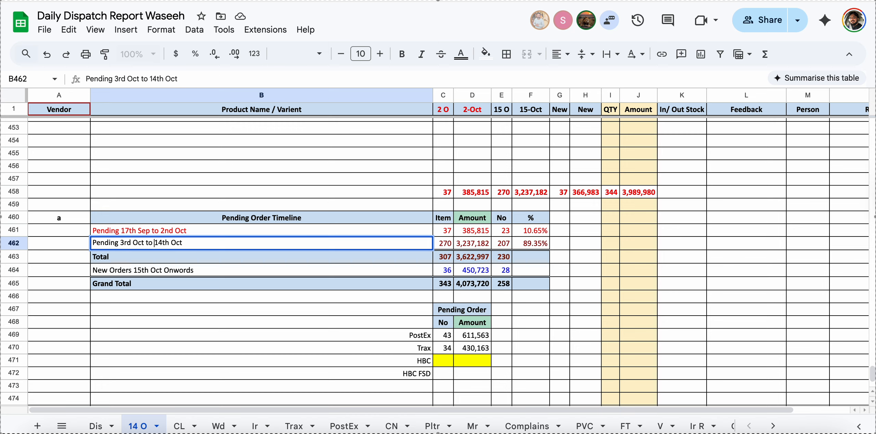